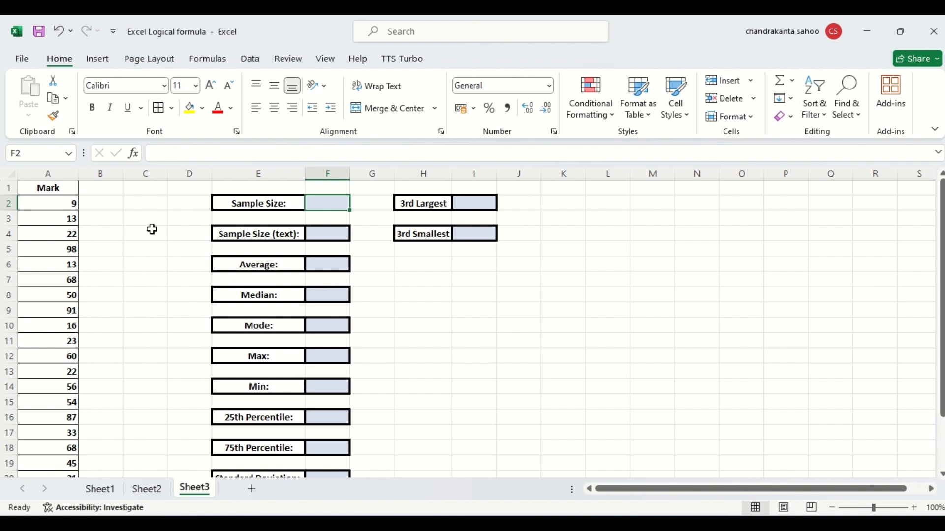
Select the marks in A2:A21 to check their count against the sample size.
{"action": "left_click", "coordinate": [59, 203]}
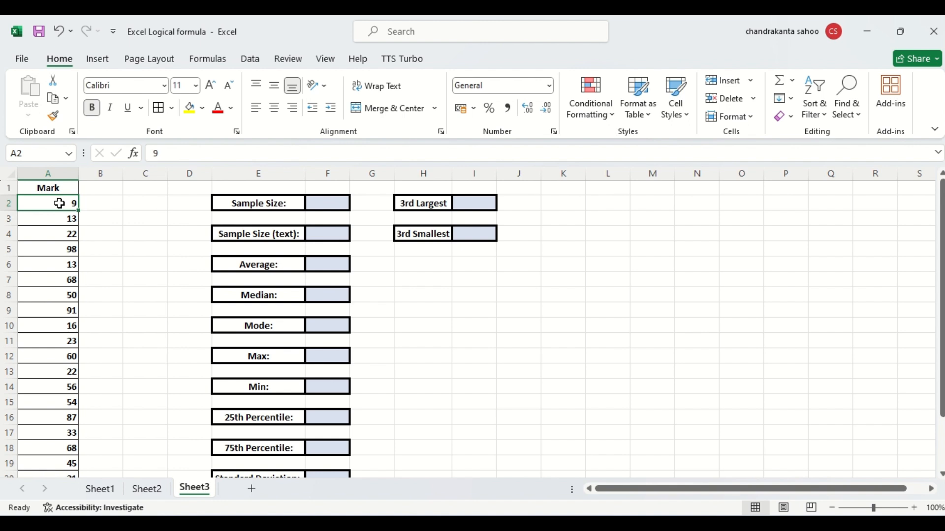
{"action": "key", "text": "ctrl+shift+Down"}
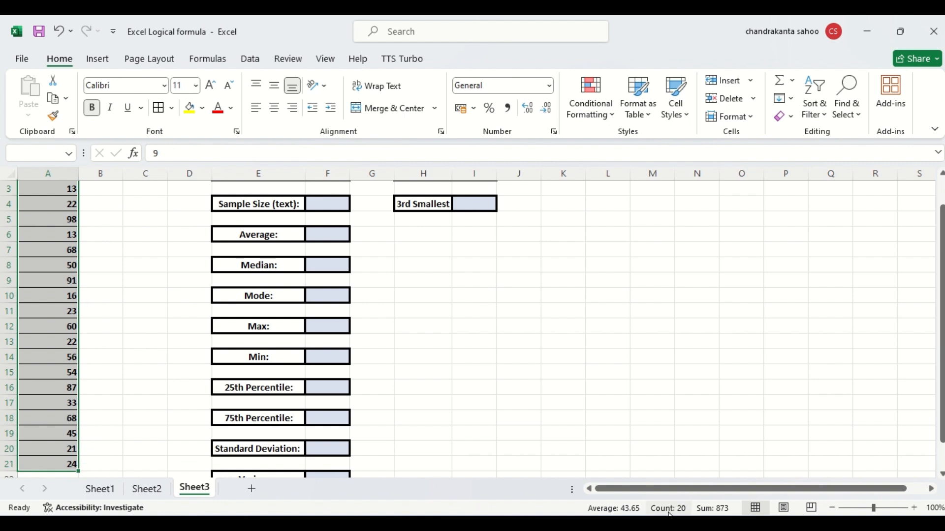
{"action": "left_click", "coordinate": [189, 263]}
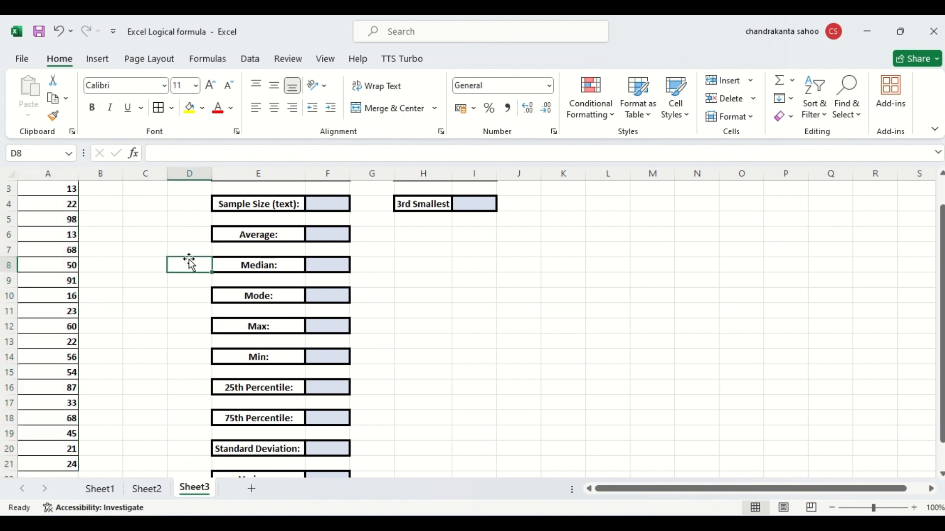
{"action": "left_click", "coordinate": [439, 268]}
{"action": "key", "text": "Up"}
{"action": "key", "text": "Up"}
{"action": "key", "text": "Up"}
{"action": "key", "text": "Up"}
{"action": "key", "text": "Up"}
{"action": "key", "text": "Up"}
{"action": "key", "text": "Up"}
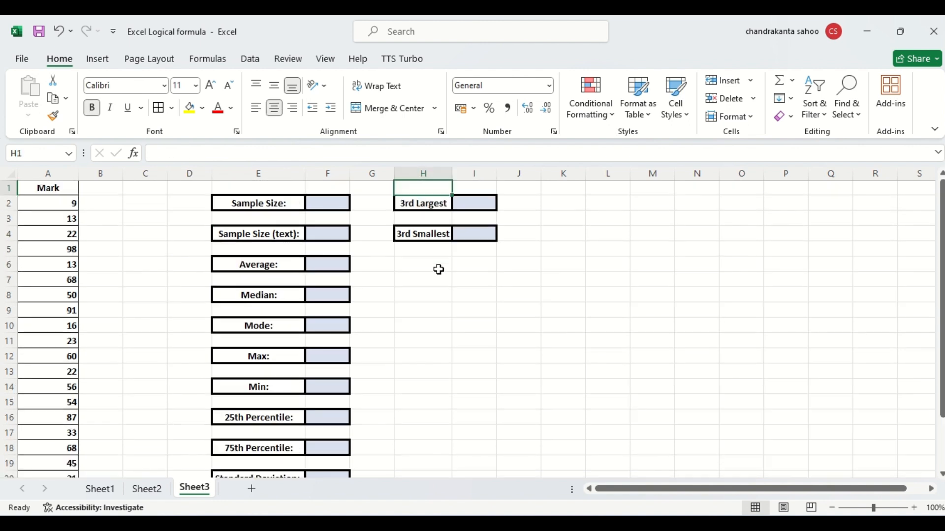
Enter the formula =COUNT(A2:A21) in the Sample Size cell F2.
{"action": "left_click", "coordinate": [320, 206]}
{"action": "type", "text": "="}
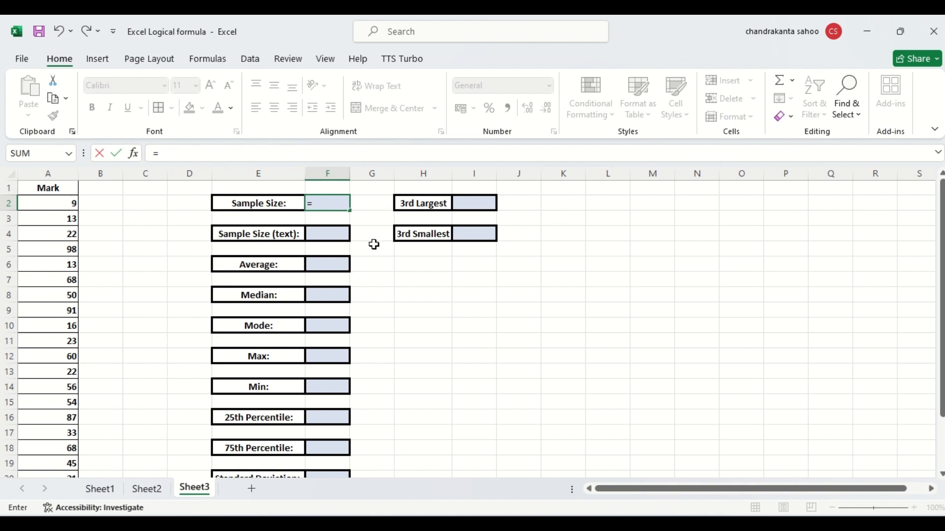
{"action": "type", "text": "count"}
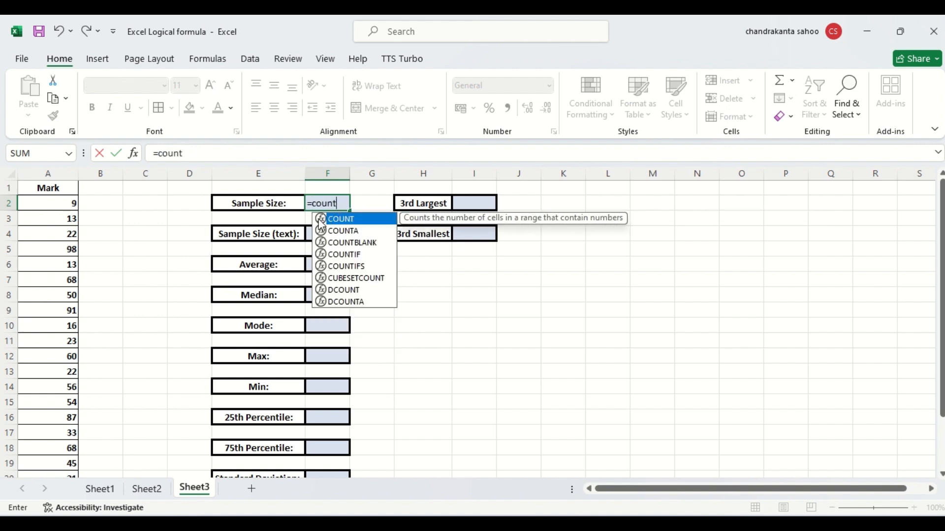
{"action": "double_click", "coordinate": [323, 219]}
{"action": "left_click", "coordinate": [64, 203]}
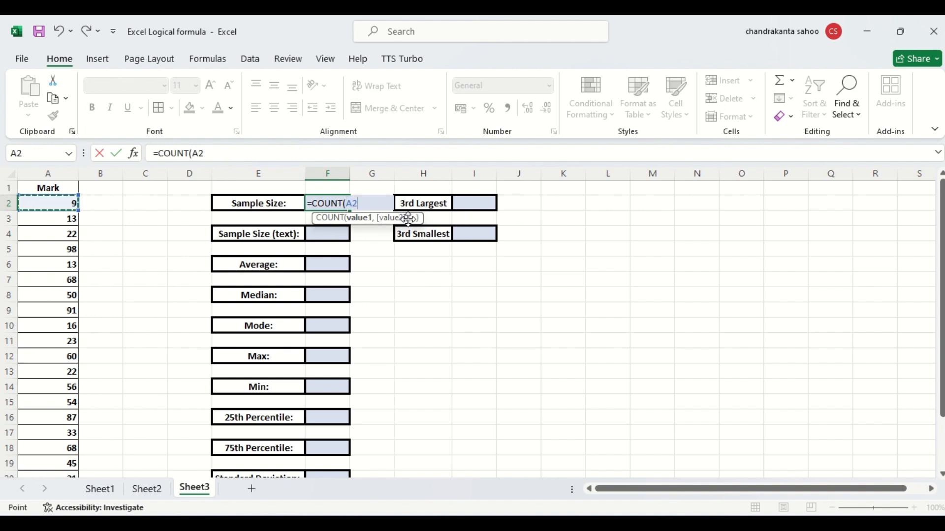
{"action": "key", "text": "ctrl+shift+Down"}
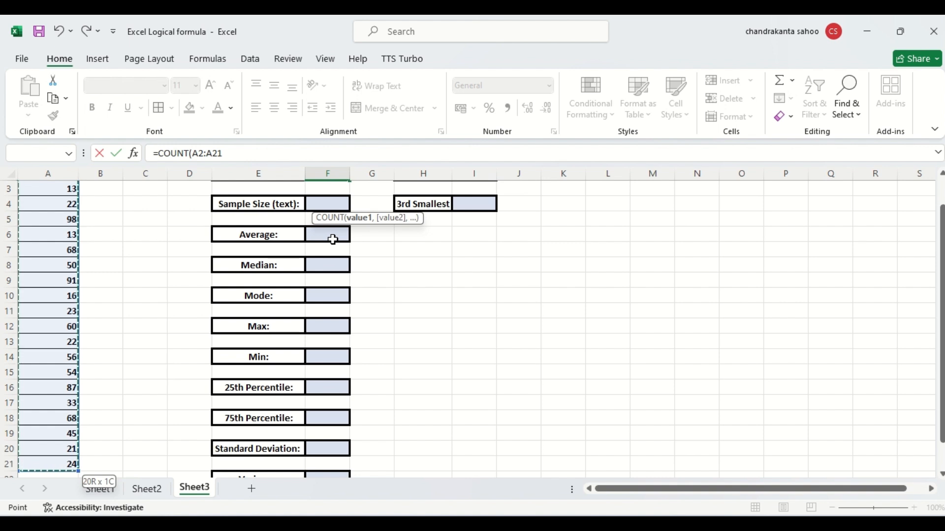
{"action": "type", "text": ")"}
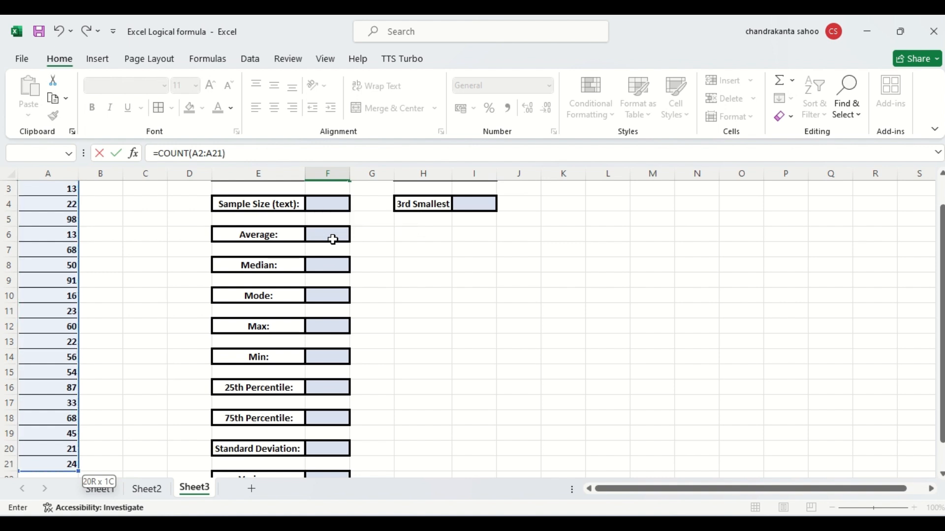
{"action": "key", "text": "Return"}
Examine the Sample Size result and its COUNT formula in F2.
{"action": "left_click", "coordinate": [475, 297]}
{"action": "key", "text": "Up"}
{"action": "key", "text": "Up"}
{"action": "key", "text": "Up"}
{"action": "key", "text": "Up"}
{"action": "key", "text": "Up"}
{"action": "key", "text": "Up"}
{"action": "key", "text": "Up"}
{"action": "key", "text": "Up"}
{"action": "key", "text": "Up"}
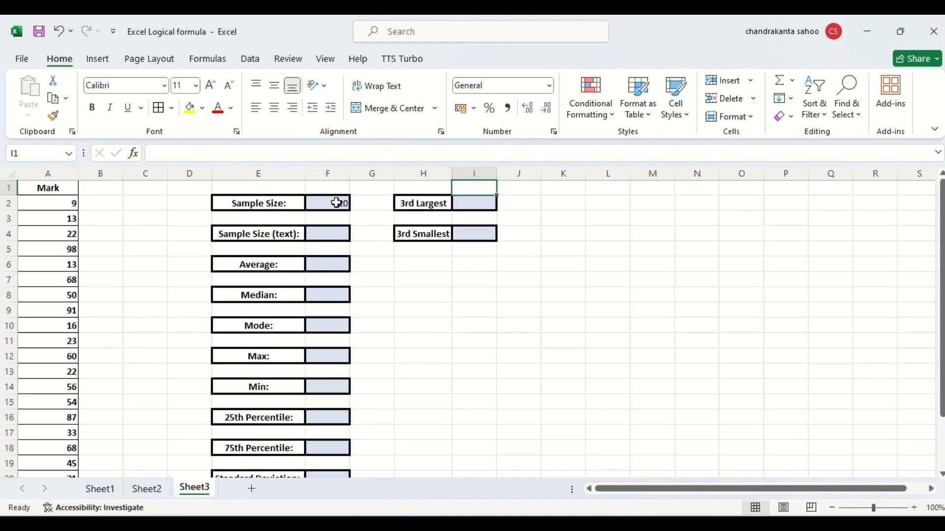
{"action": "left_click", "coordinate": [336, 204]}
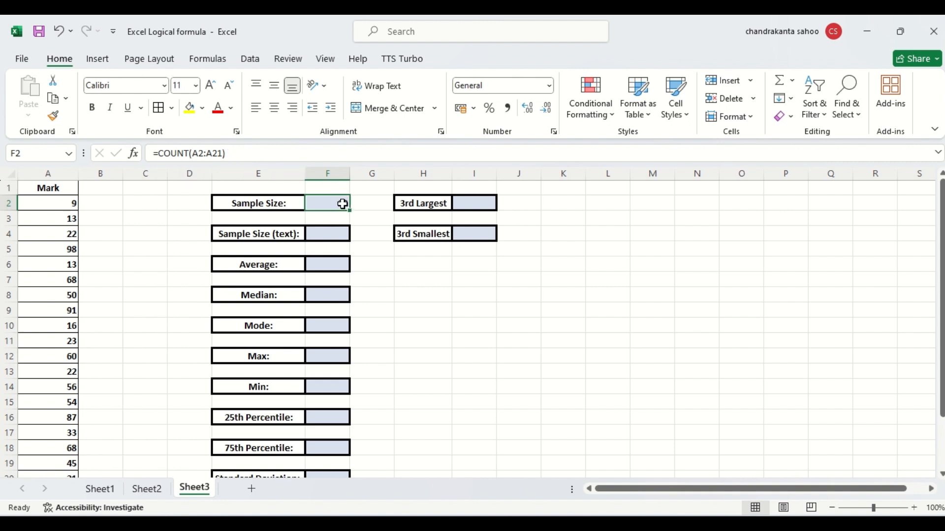
Replace the mark in A7 with a person's name and check its effect on the Sample Size count in F2.
{"action": "left_click", "coordinate": [69, 279]}
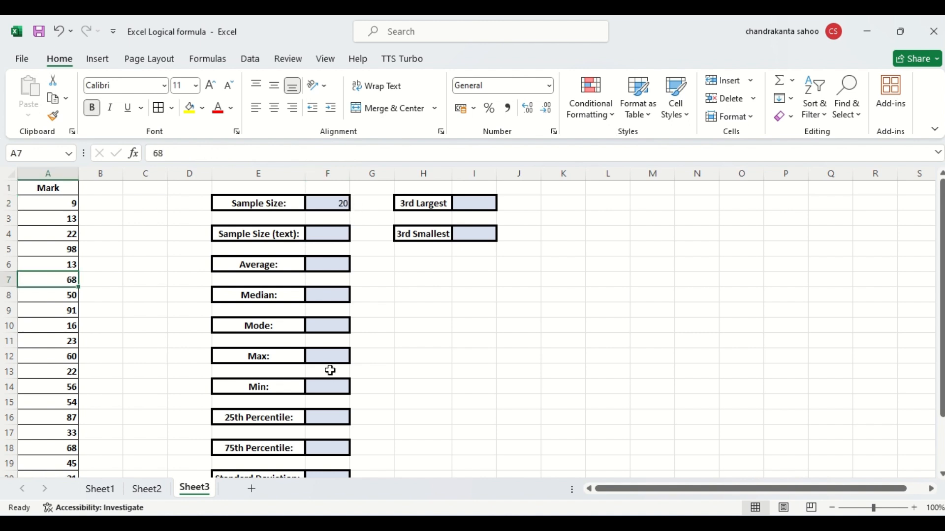
{"action": "type", "text": "manoj"}
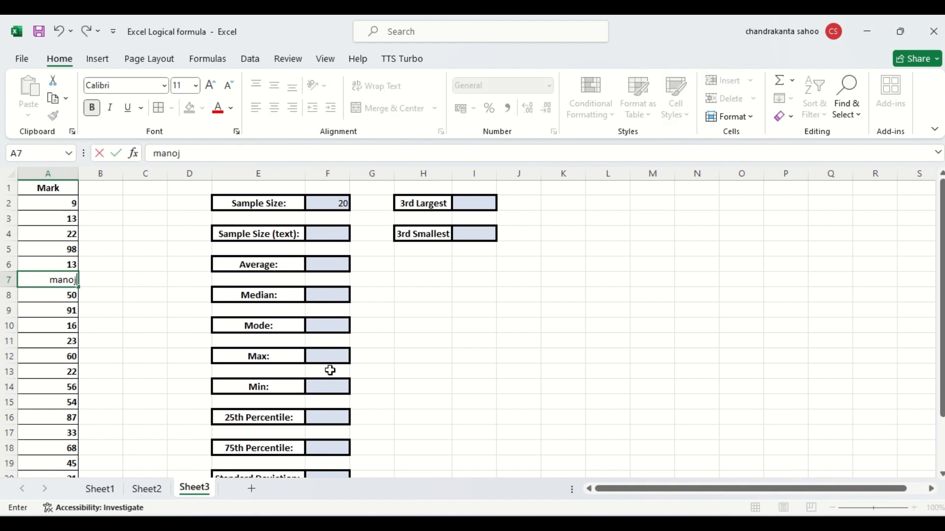
{"action": "key", "text": "Return"}
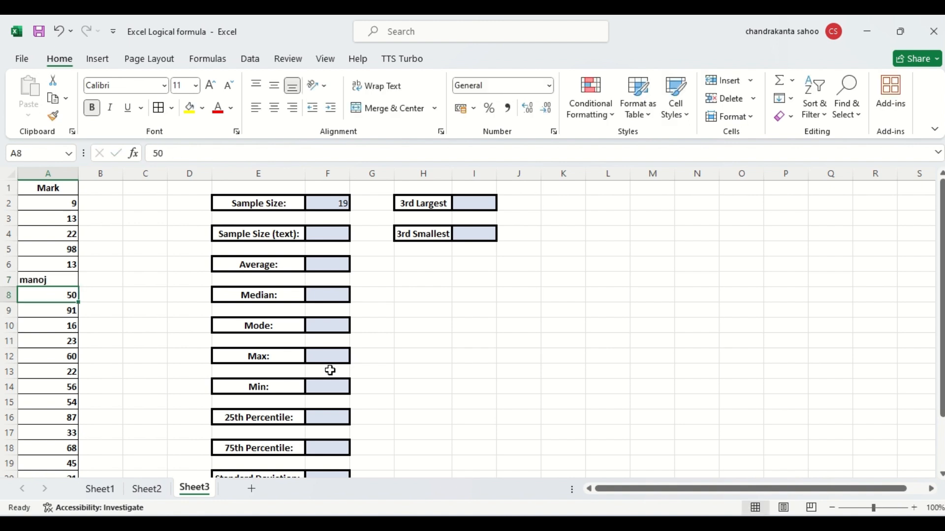
{"action": "left_click", "coordinate": [322, 206]}
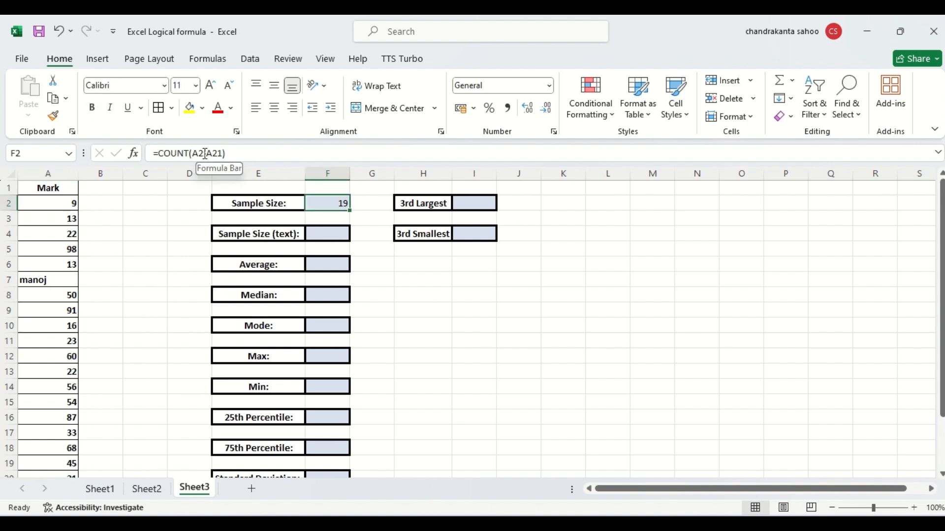
{"action": "left_click", "coordinate": [59, 280]}
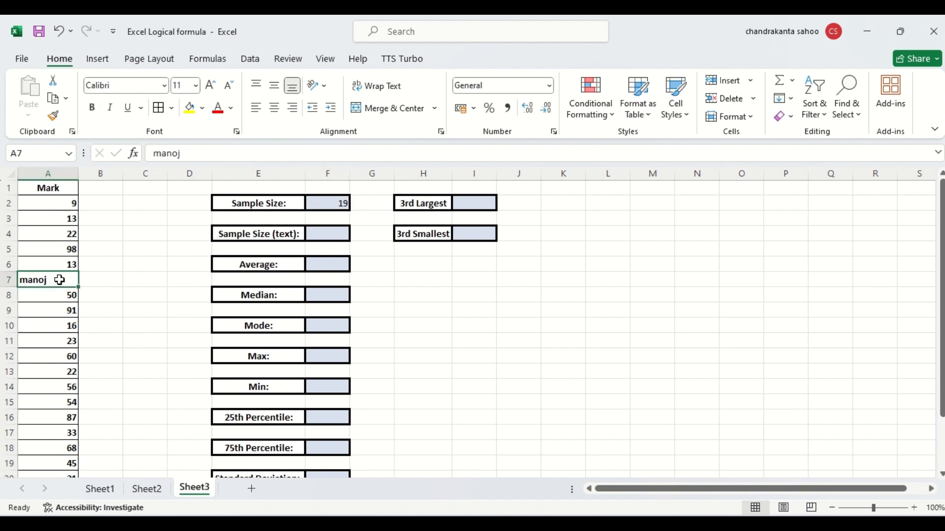
{"action": "left_click", "coordinate": [331, 202]}
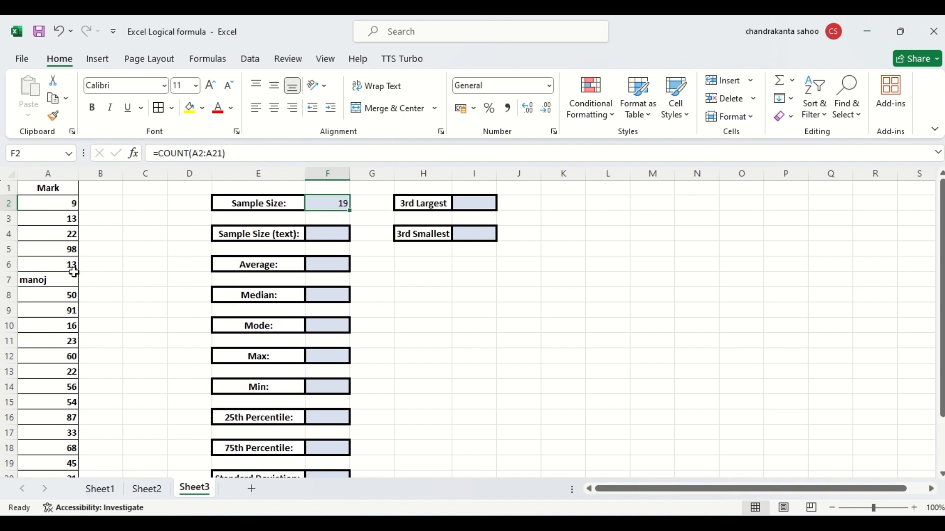
Undo the text entry in A7.
{"action": "left_click", "coordinate": [62, 280]}
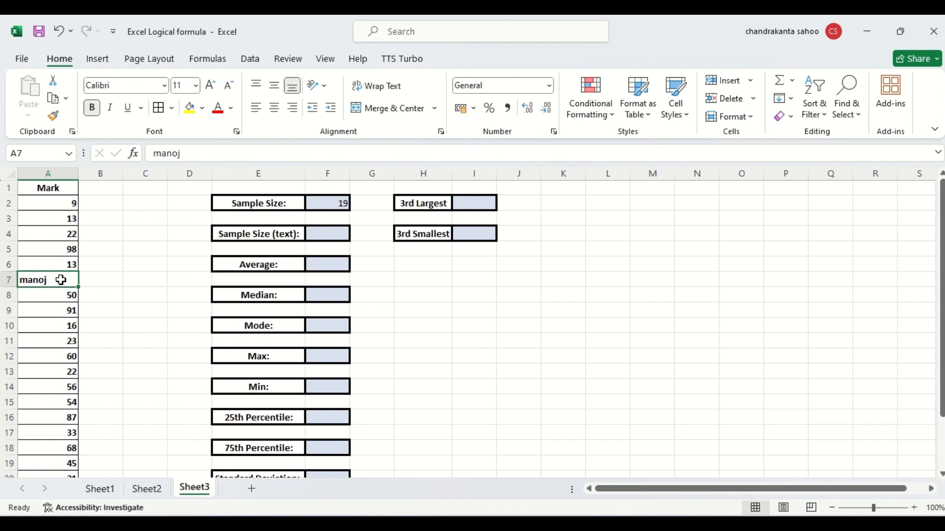
{"action": "key", "text": "ctrl+z"}
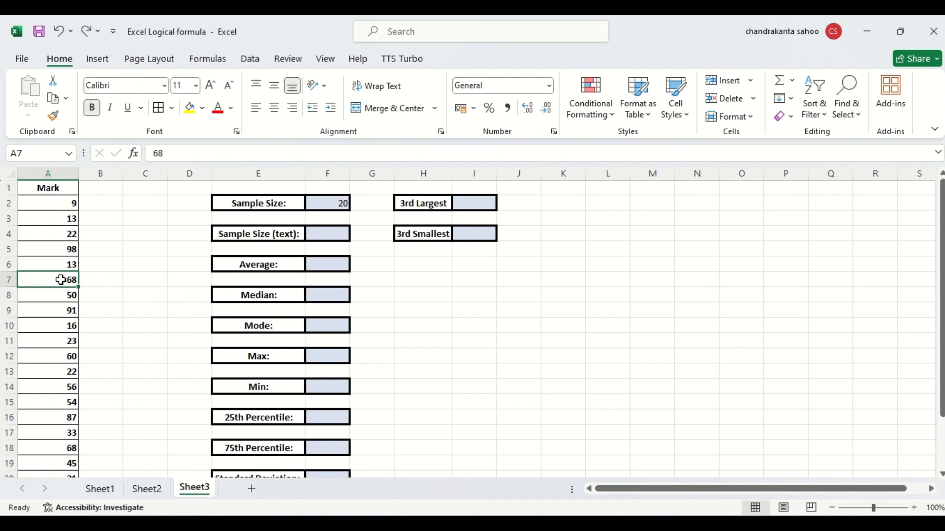
{"action": "left_click", "coordinate": [134, 291]}
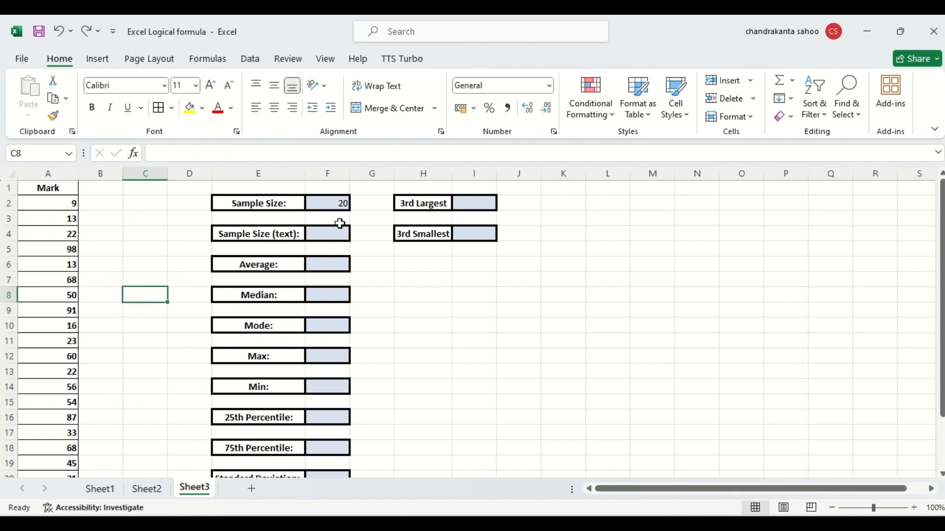
Enter a person's name as text in A7 in place of the mark.
{"action": "left_click", "coordinate": [67, 293]}
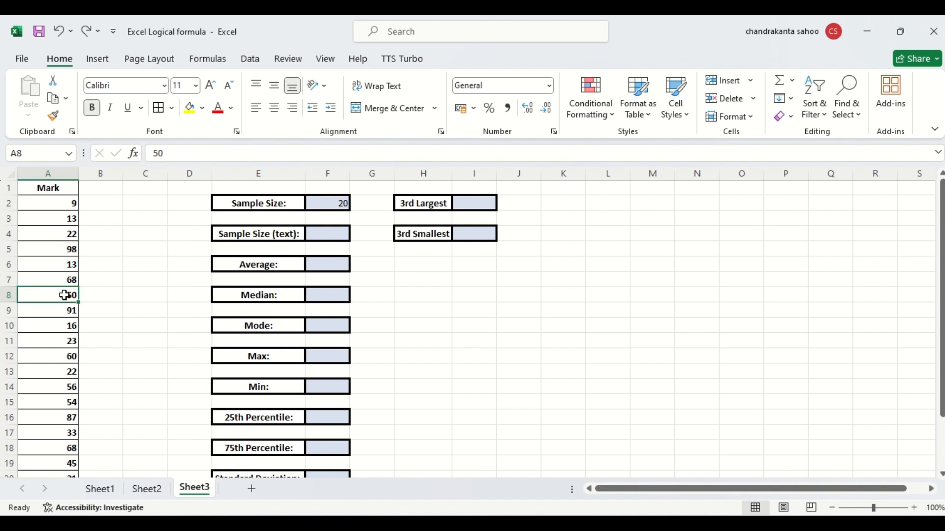
{"action": "left_click", "coordinate": [71, 280]}
{"action": "type", "text": "Manoj"}
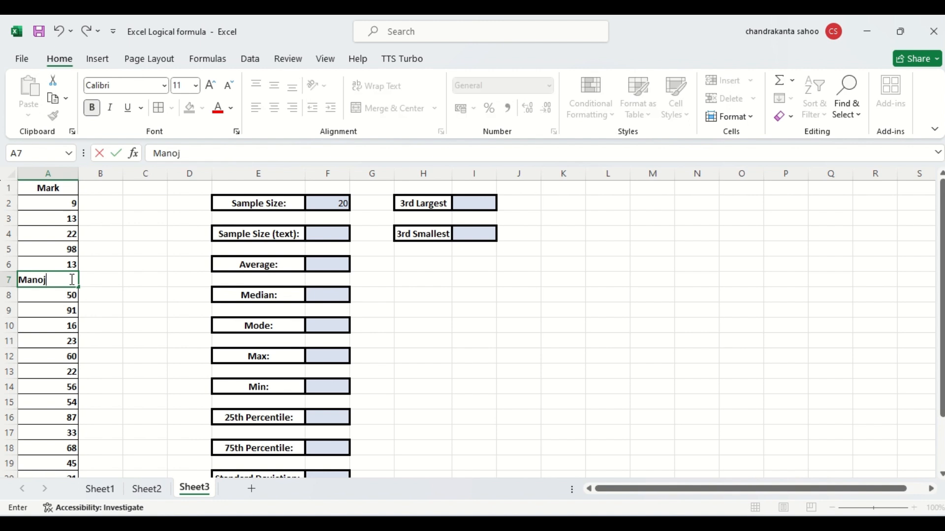
{"action": "left_click", "coordinate": [140, 291]}
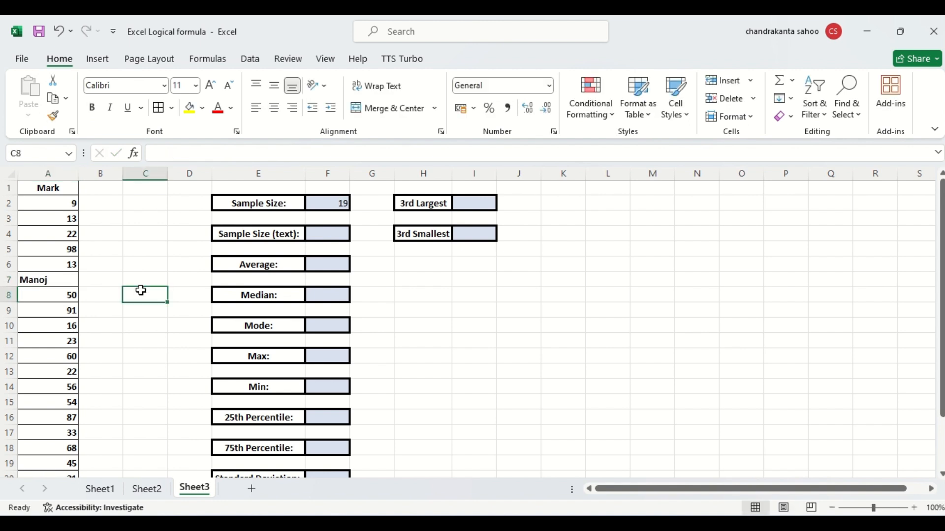
Enter the formula =COUNTA(A2:A21) in the Sample Size (text) cell F4.
{"action": "left_click", "coordinate": [323, 237]}
{"action": "type", "text": "="}
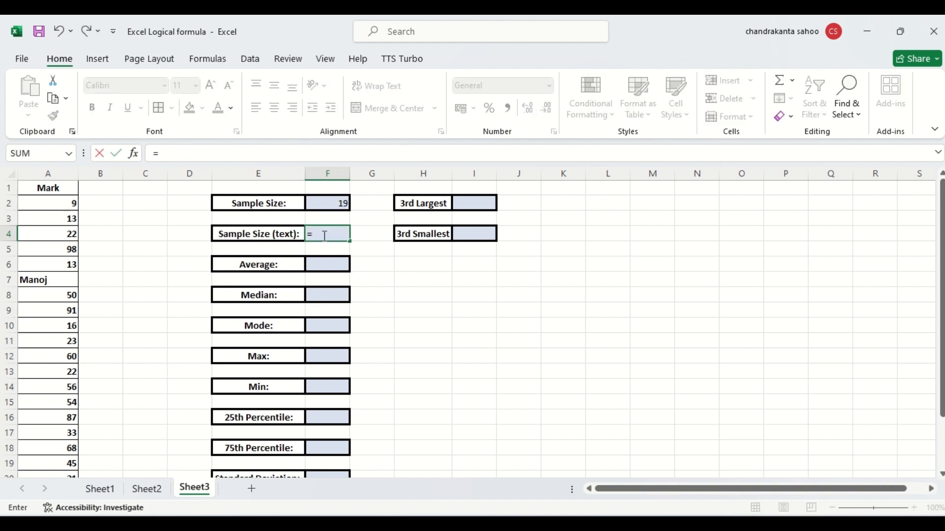
{"action": "type", "text": "Cou"}
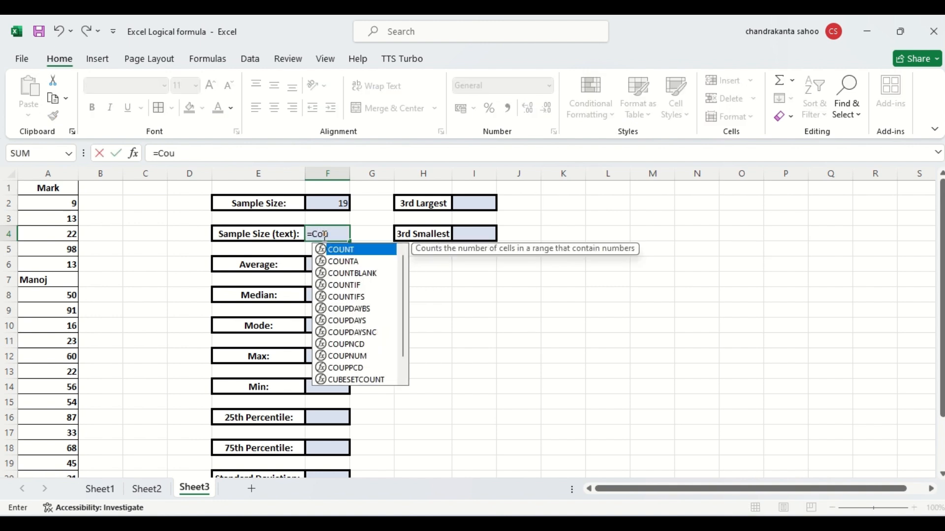
{"action": "double_click", "coordinate": [320, 261]}
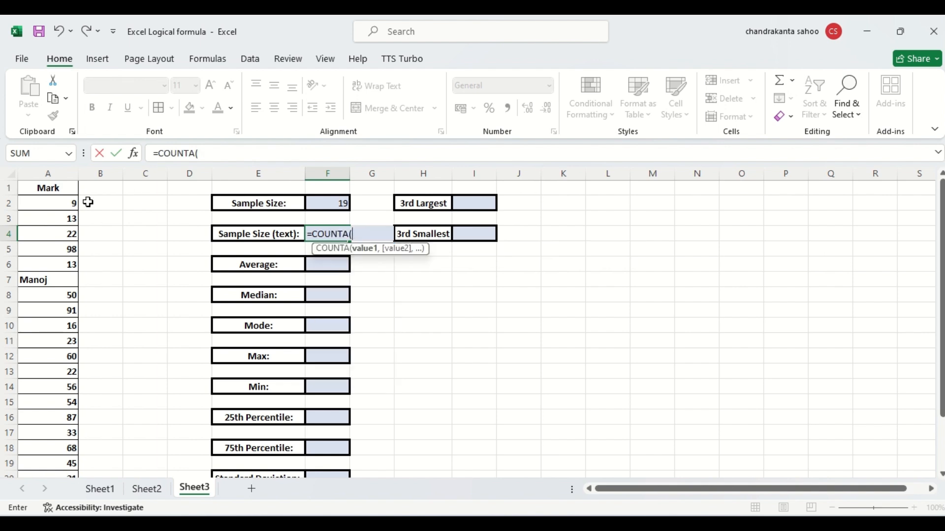
{"action": "left_click", "coordinate": [57, 204]}
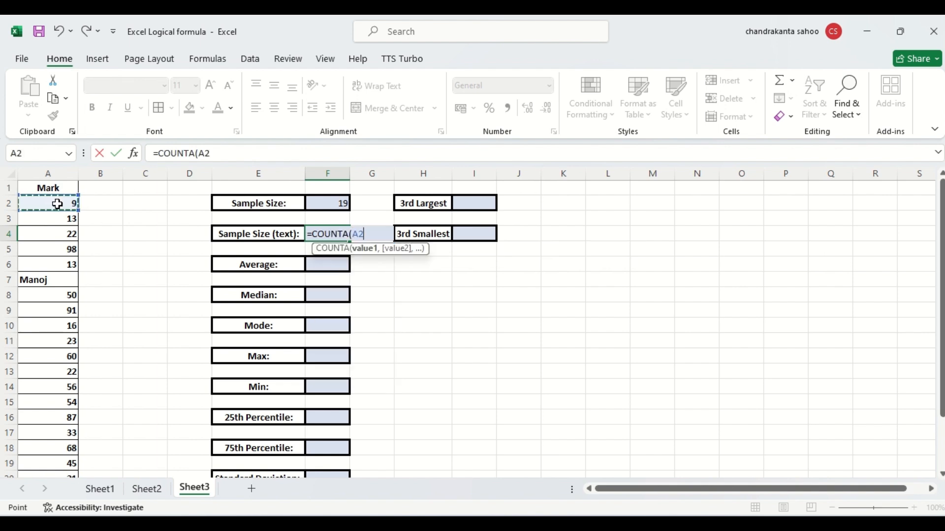
{"action": "key", "text": "ctrl+shift+Down"}
{"action": "type", "text": ")"}
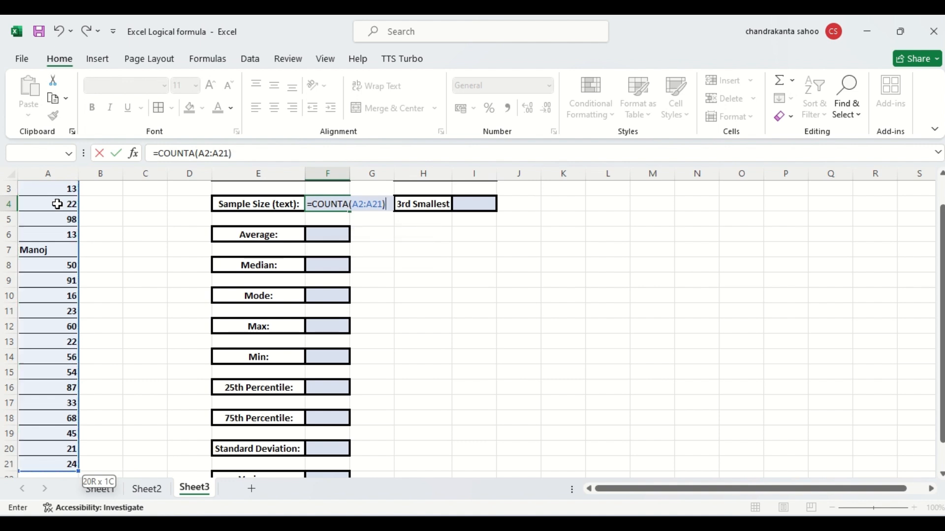
{"action": "key", "text": "Return"}
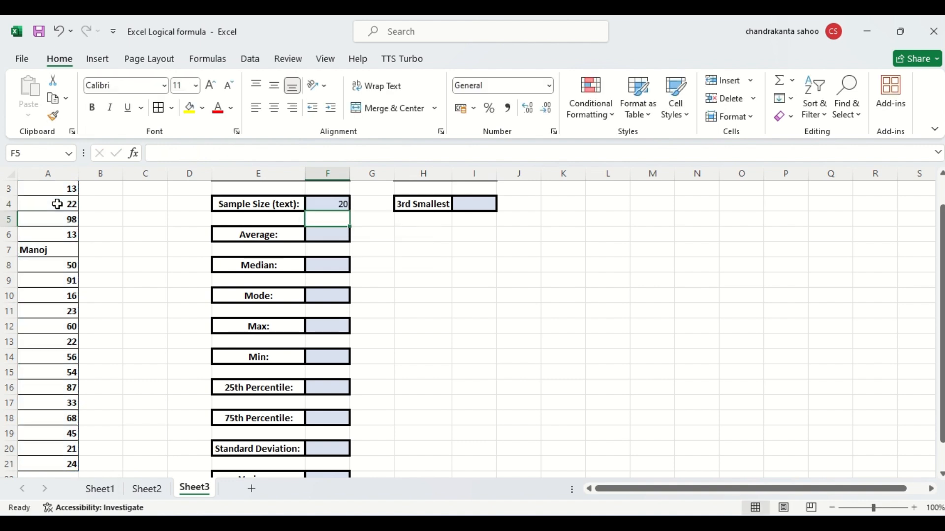
Compare the COUNT formula and result in F2 with the COUNTA formula and result in F4.
{"action": "left_click", "coordinate": [319, 203]}
{"action": "left_click", "coordinate": [424, 261]}
{"action": "key", "text": "Up"}
{"action": "key", "text": "Up"}
{"action": "key", "text": "Up"}
{"action": "key", "text": "Up"}
{"action": "key", "text": "Up"}
{"action": "key", "text": "Up"}
{"action": "key", "text": "Up"}
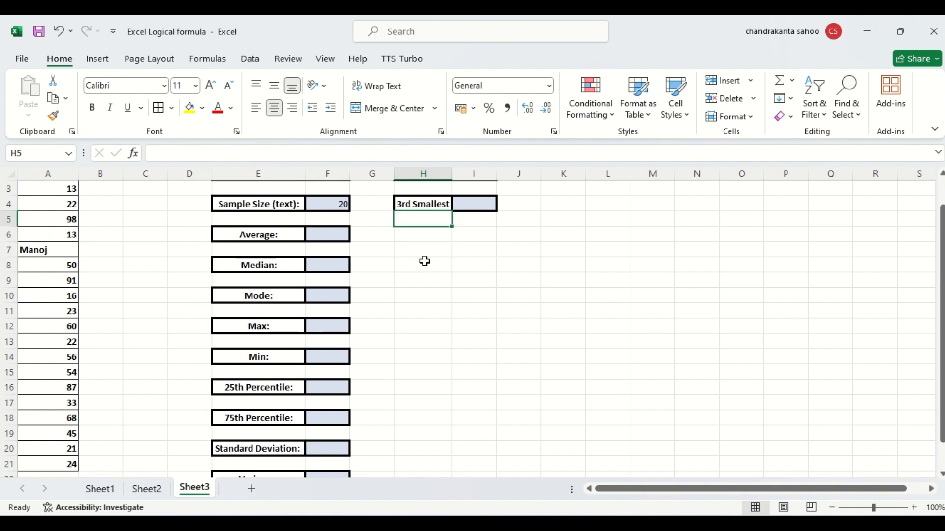
{"action": "left_click", "coordinate": [339, 203]}
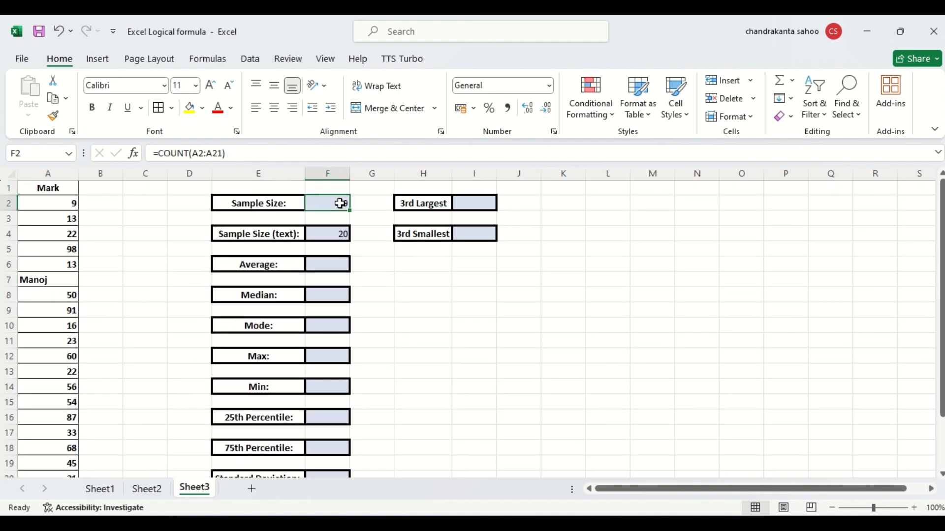
{"action": "left_click", "coordinate": [331, 231]}
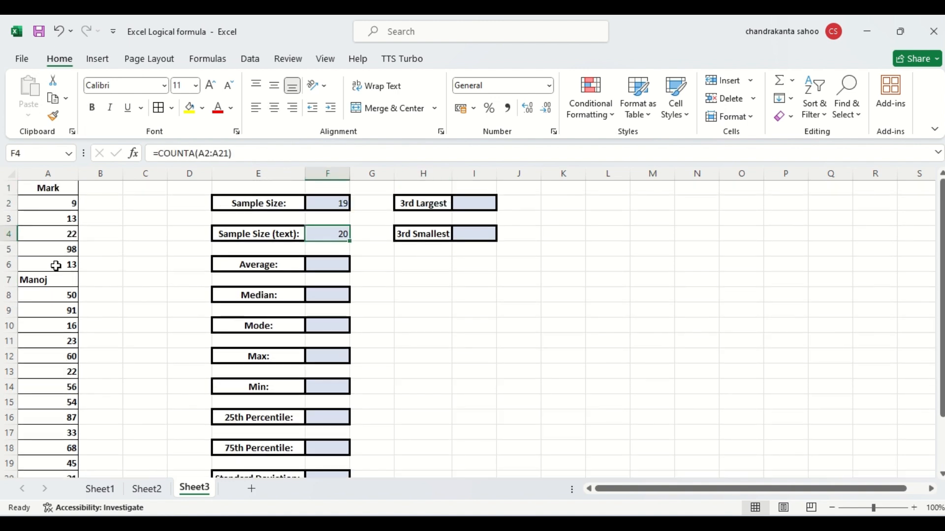
Replace the text in A7 with the mark 68.
{"action": "left_click", "coordinate": [32, 282]}
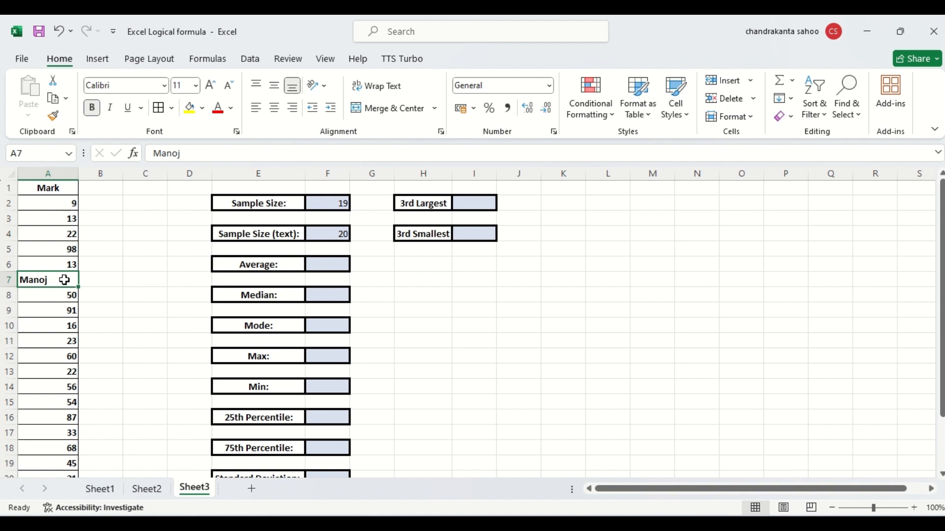
{"action": "type", "text": "68"}
{"action": "left_click", "coordinate": [481, 371]}
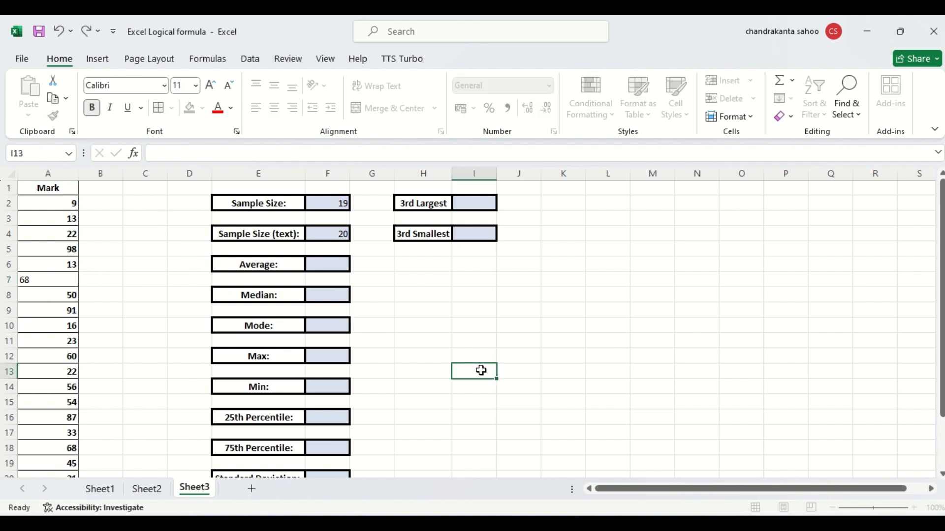
Enter the formula =AVERAGE(A2:A21) in the Average cell F6.
{"action": "left_click", "coordinate": [321, 265]}
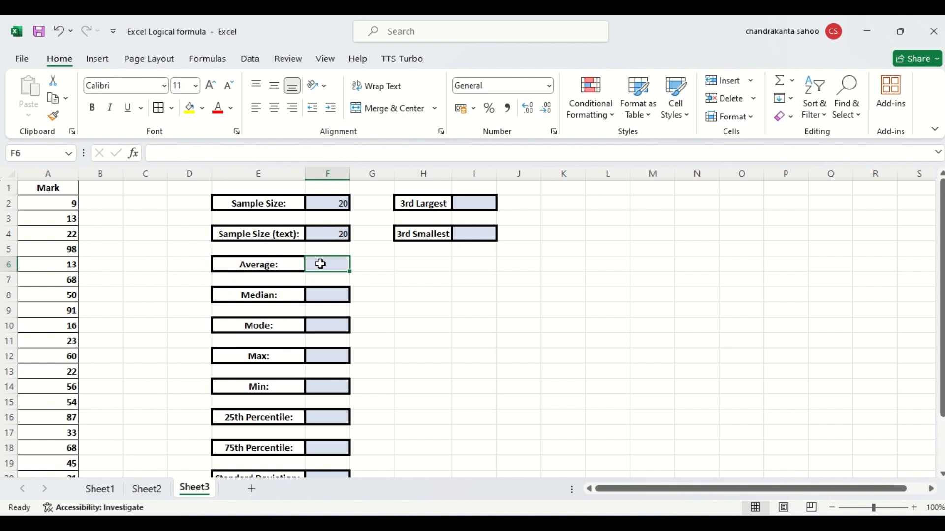
{"action": "type", "text": "="}
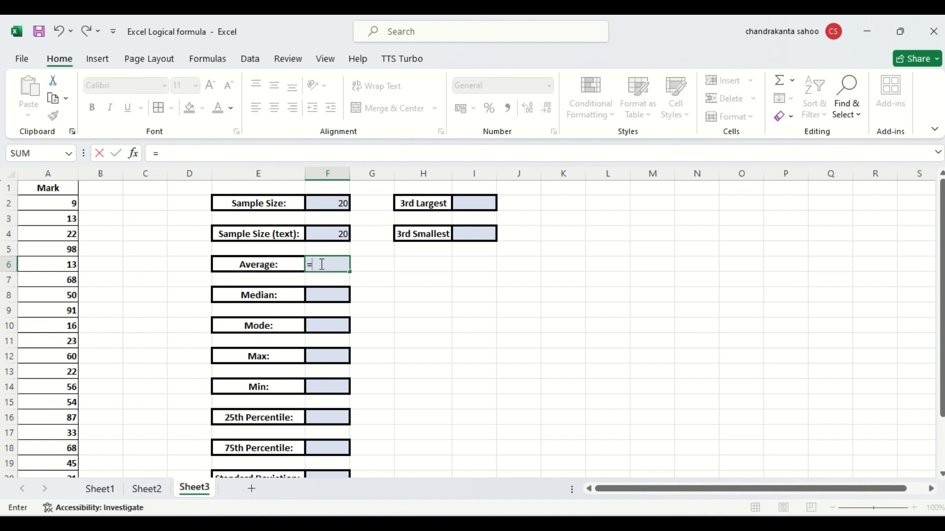
{"action": "type", "text": "averag"}
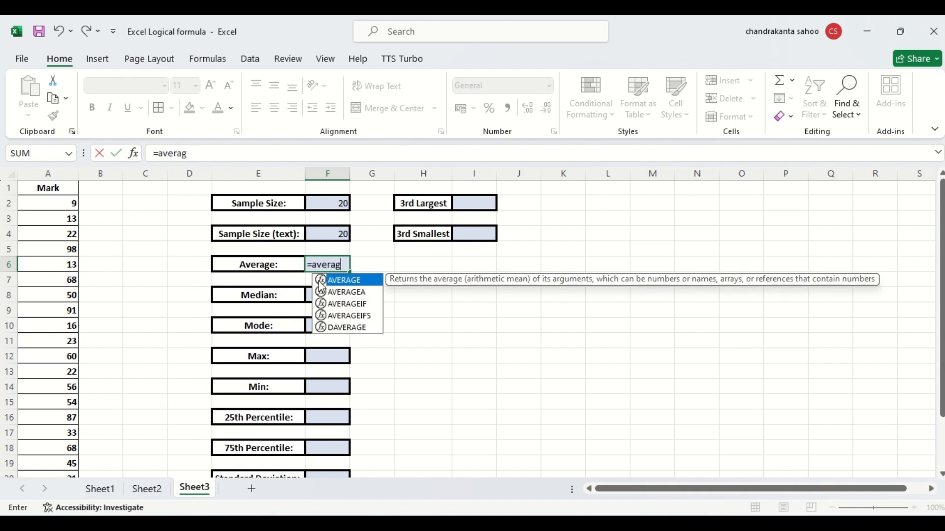
{"action": "double_click", "coordinate": [321, 283]}
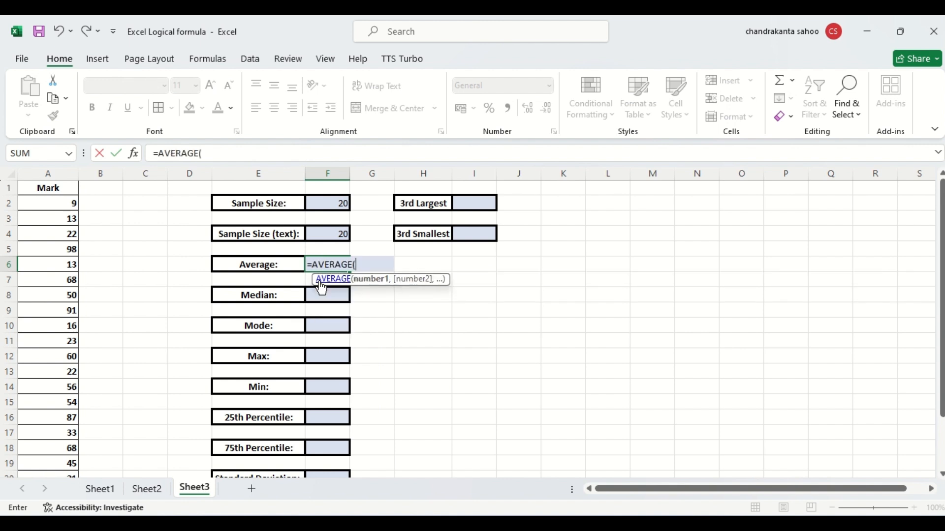
{"action": "left_click", "coordinate": [47, 204]}
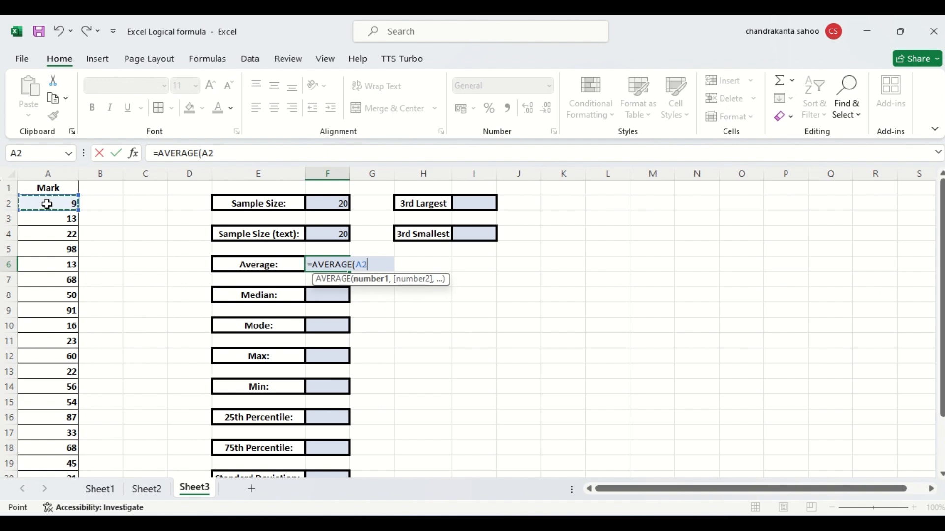
{"action": "key", "text": "ctrl+shift+Down"}
{"action": "type", "text": ")"}
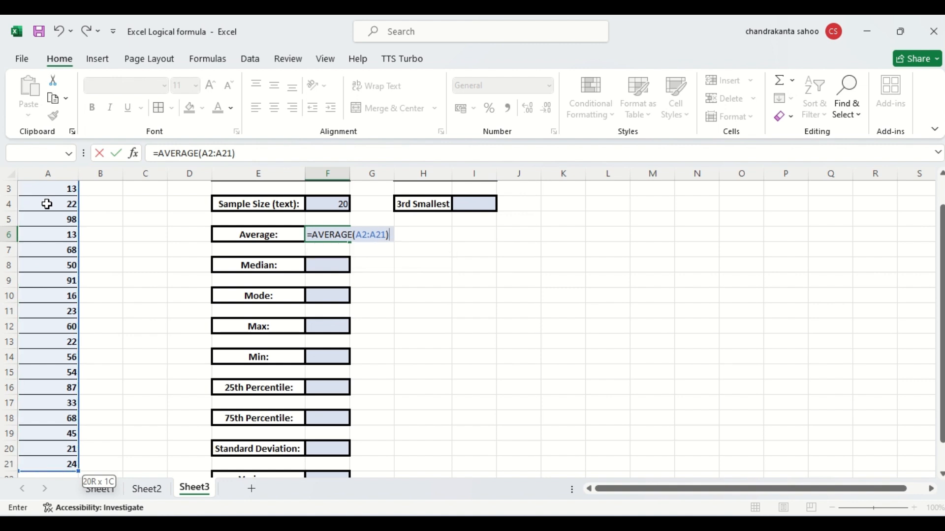
{"action": "key", "text": "Return"}
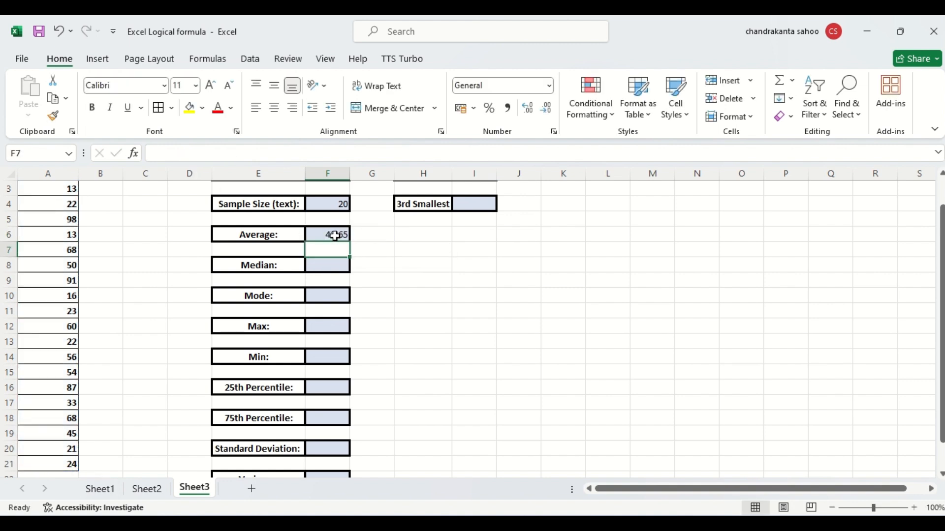
Enter the formula =MEDIAN(A2:A21) in the Median cell F8 and check it.
{"action": "left_click", "coordinate": [321, 266]}
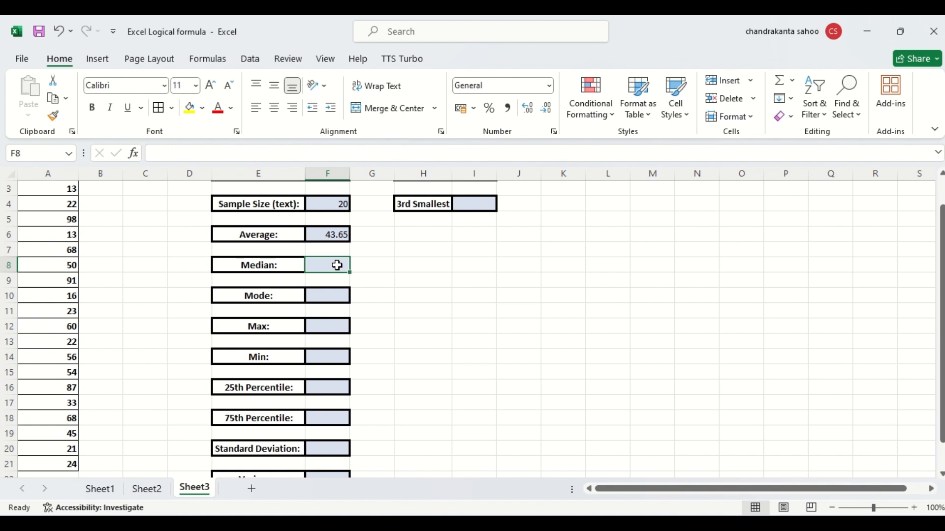
{"action": "type", "text": "=median"}
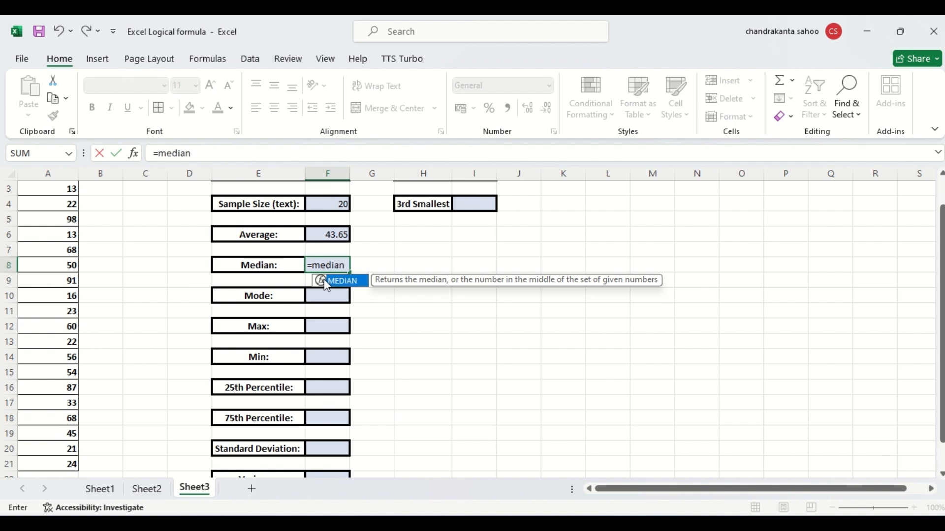
{"action": "double_click", "coordinate": [324, 279]}
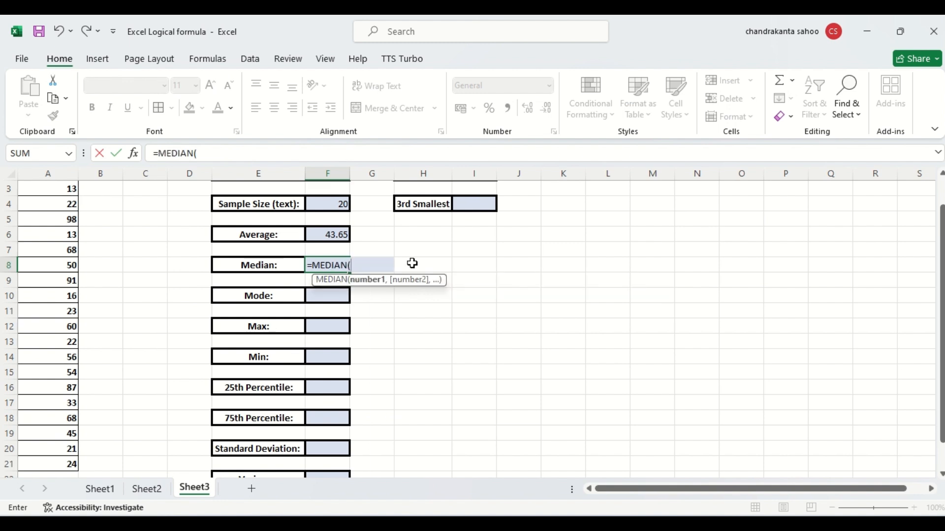
{"action": "left_click_drag", "start_coordinate": [942, 313], "coordinate": [937, 257]}
{"action": "left_click", "coordinate": [61, 205]}
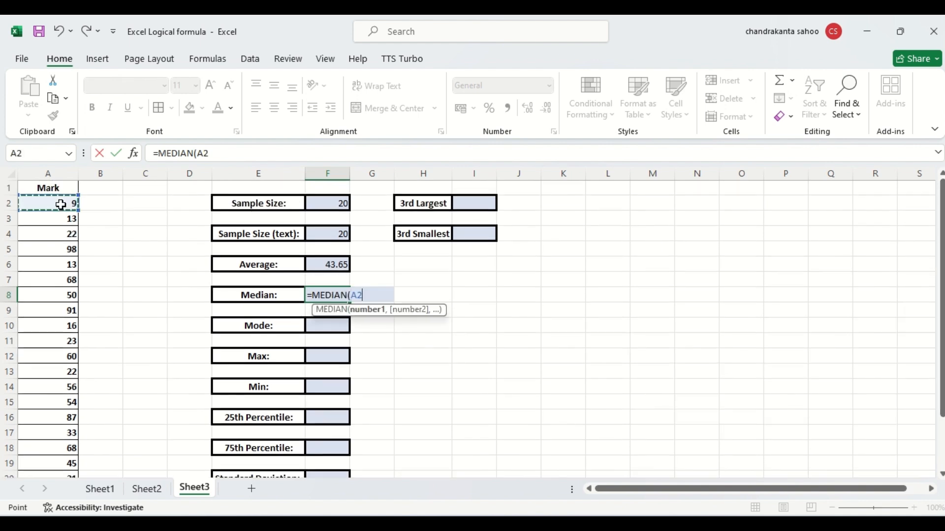
{"action": "key", "text": "ctrl+shift+Down"}
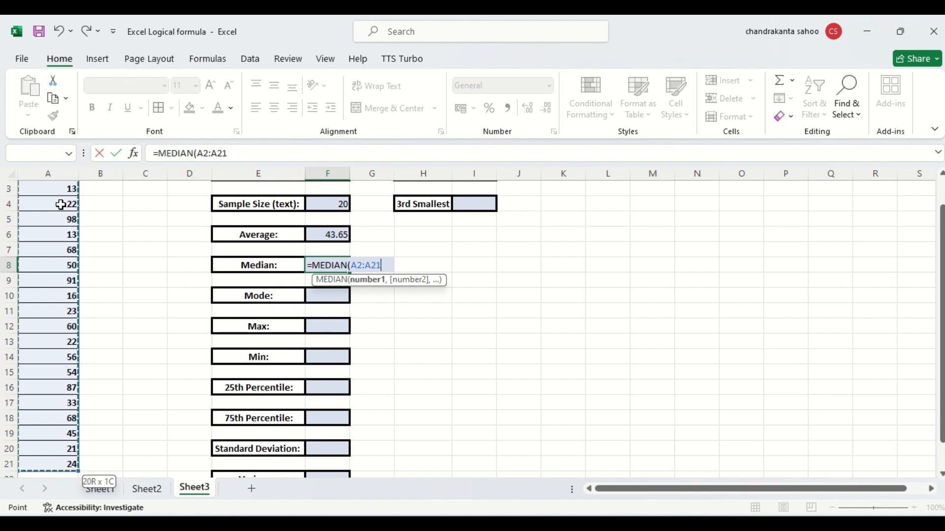
{"action": "type", "text": ")"}
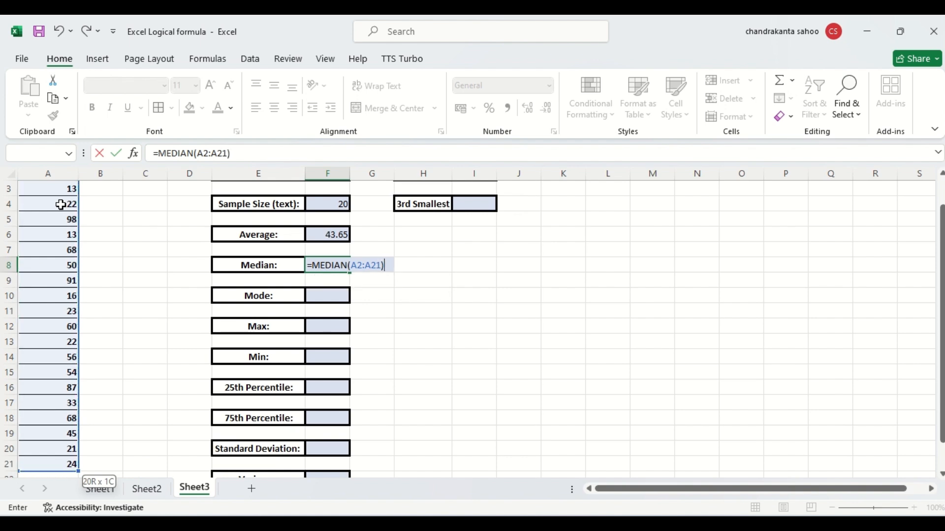
{"action": "key", "text": "Return"}
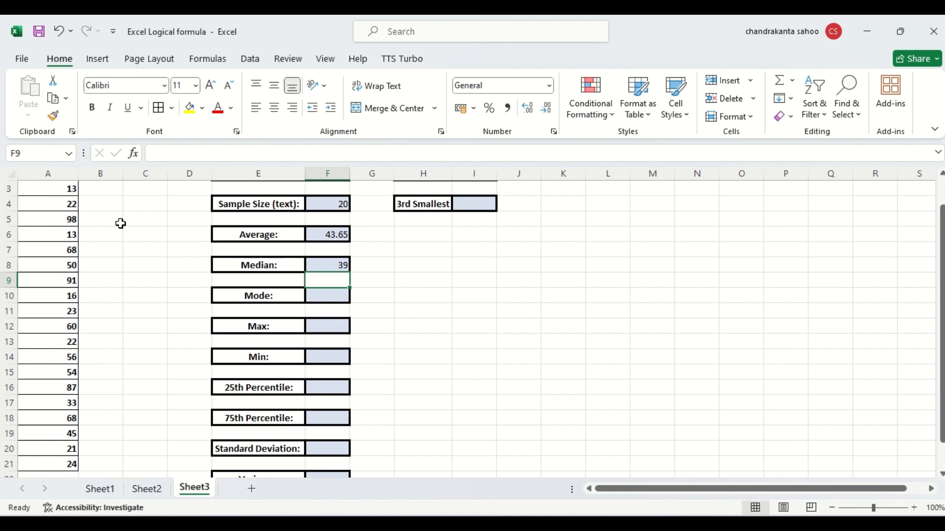
{"action": "left_click", "coordinate": [339, 264]}
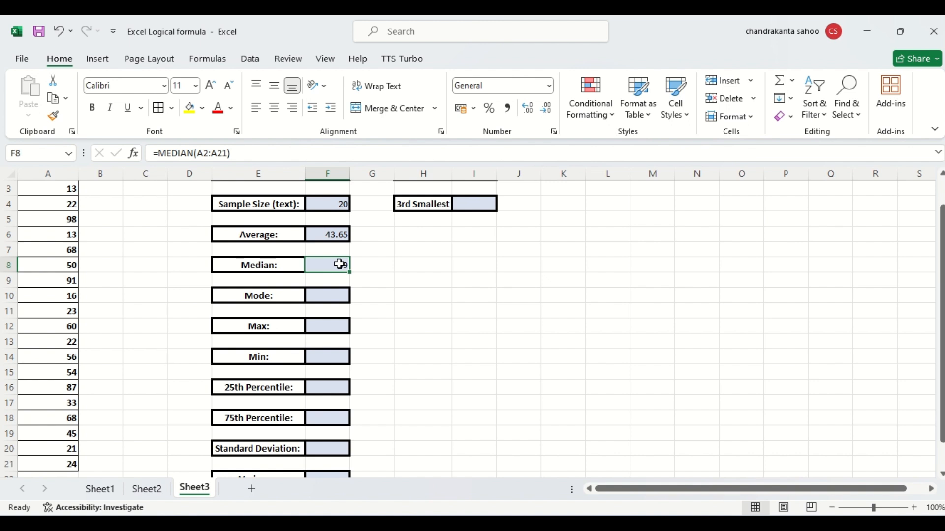
{"action": "left_click", "coordinate": [396, 295]}
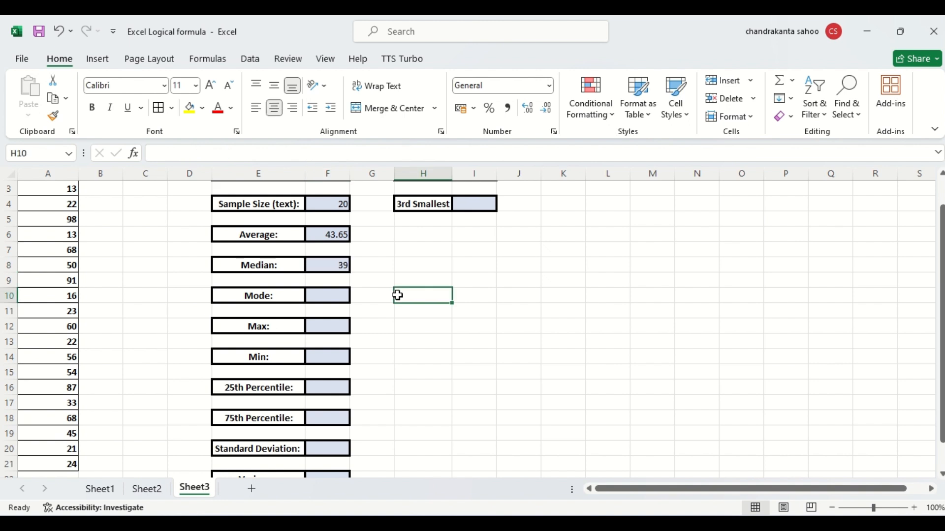
Enter the formula =MODE(A2:A21) in the Mode cell F10 and check it.
{"action": "left_click", "coordinate": [333, 296]}
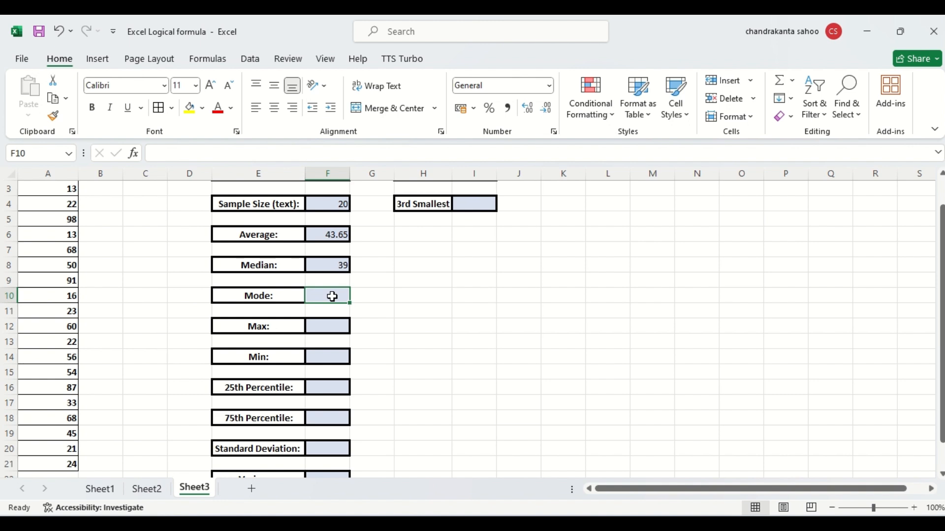
{"action": "type", "text": "="}
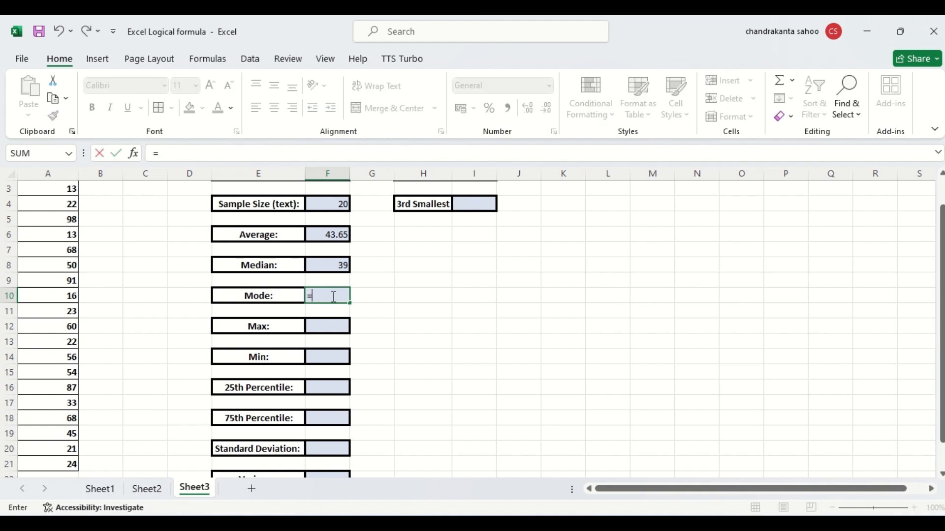
{"action": "type", "text": "mode"}
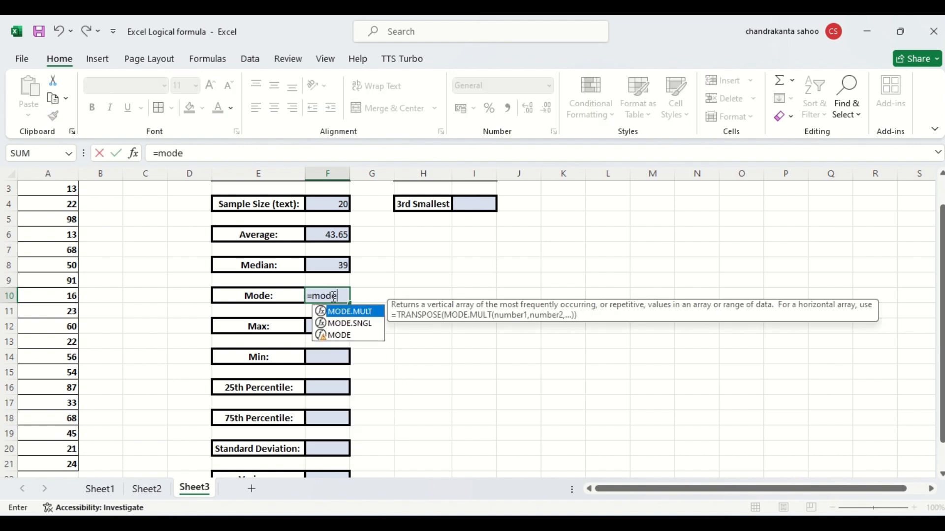
{"action": "double_click", "coordinate": [340, 335]}
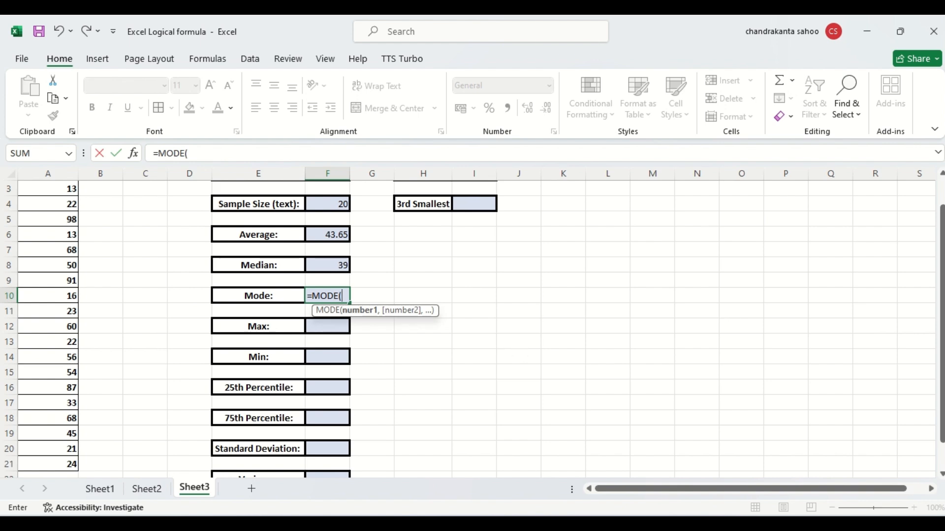
{"action": "left_click_drag", "start_coordinate": [941, 318], "coordinate": [921, 213]}
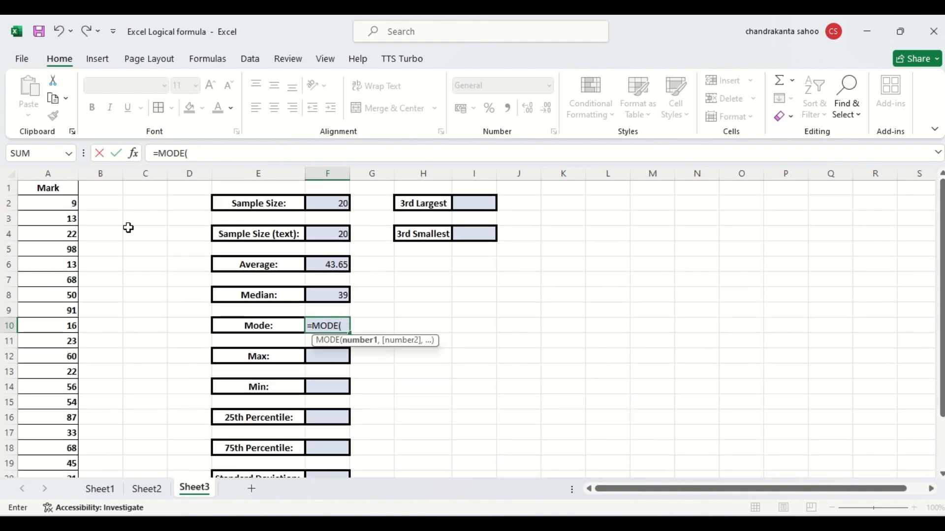
{"action": "left_click", "coordinate": [52, 199]}
{"action": "key", "text": "ctrl+shift+Down"}
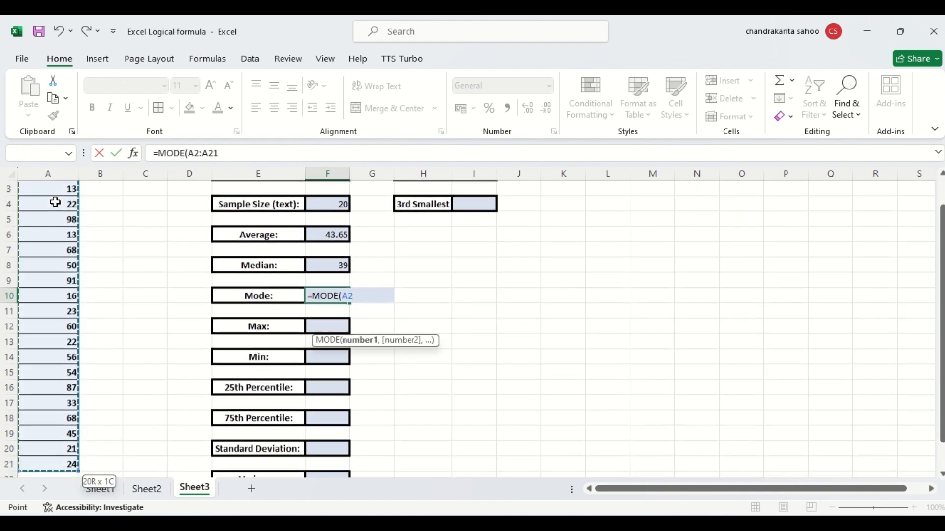
{"action": "type", "text": ")"}
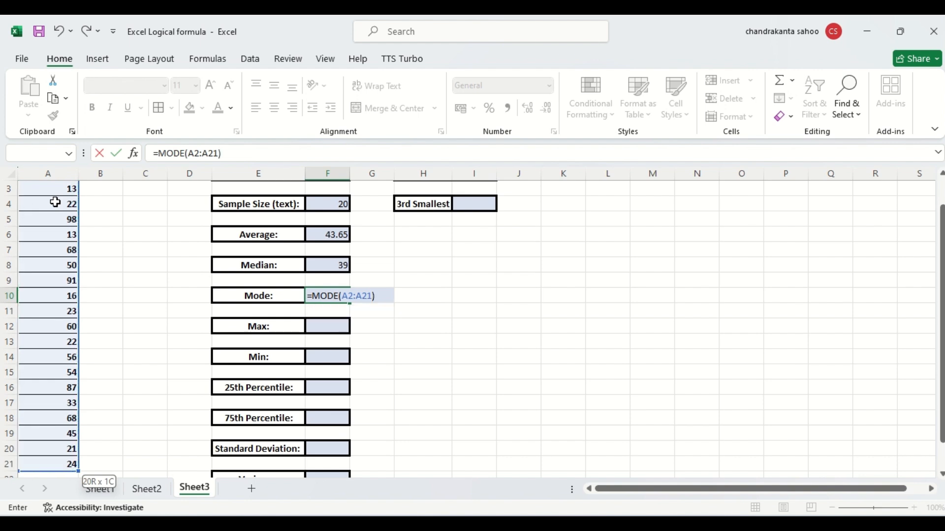
{"action": "key", "text": "Return"}
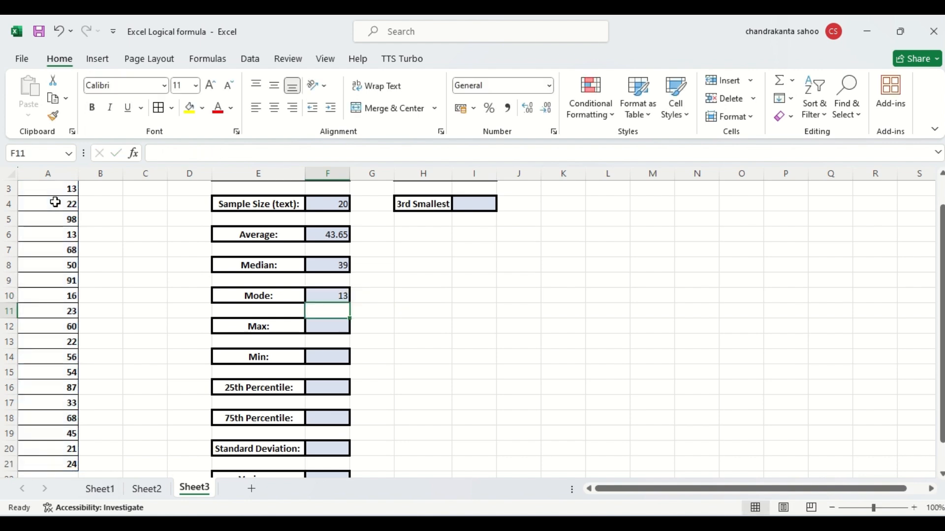
{"action": "left_click", "coordinate": [322, 299]}
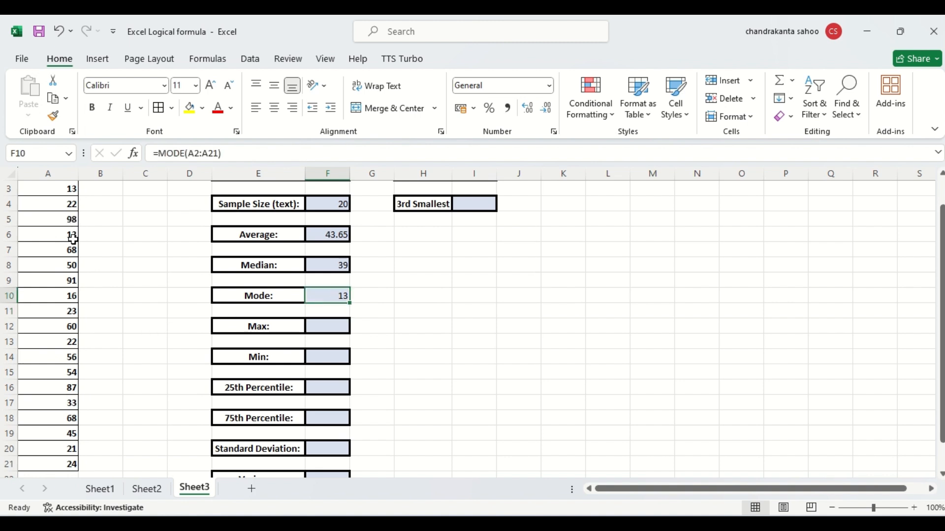
Change the mark in A7 to 9 to test how the mode responds.
{"action": "left_click", "coordinate": [98, 268]}
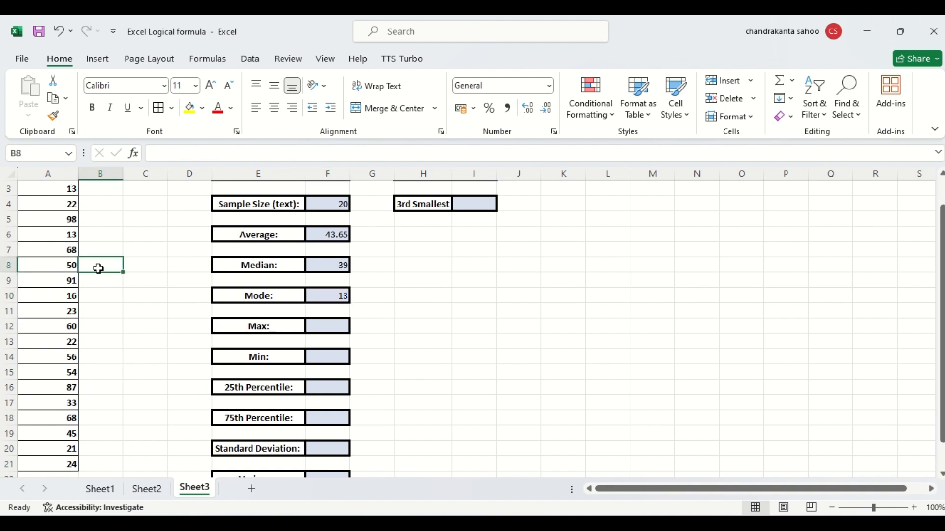
{"action": "key", "text": "Up"}
{"action": "key", "text": "ctrl+Up"}
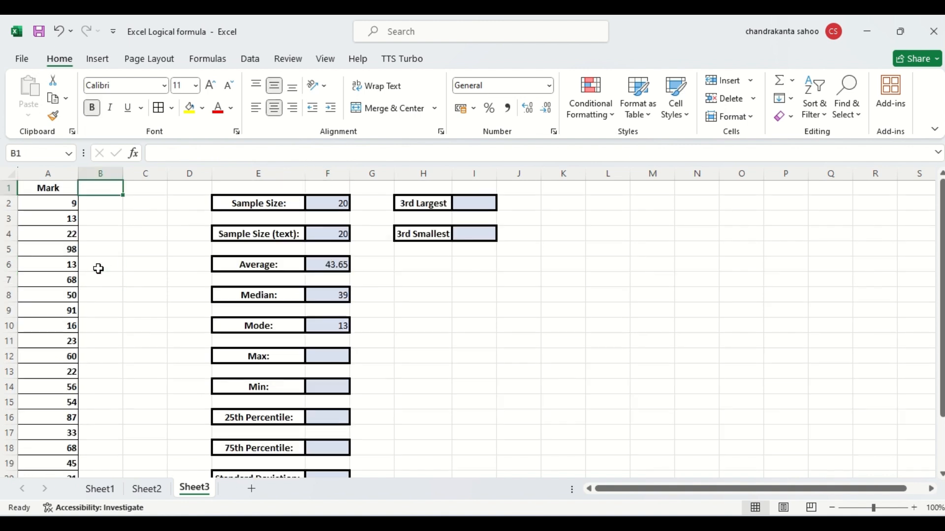
{"action": "left_click", "coordinate": [71, 280]}
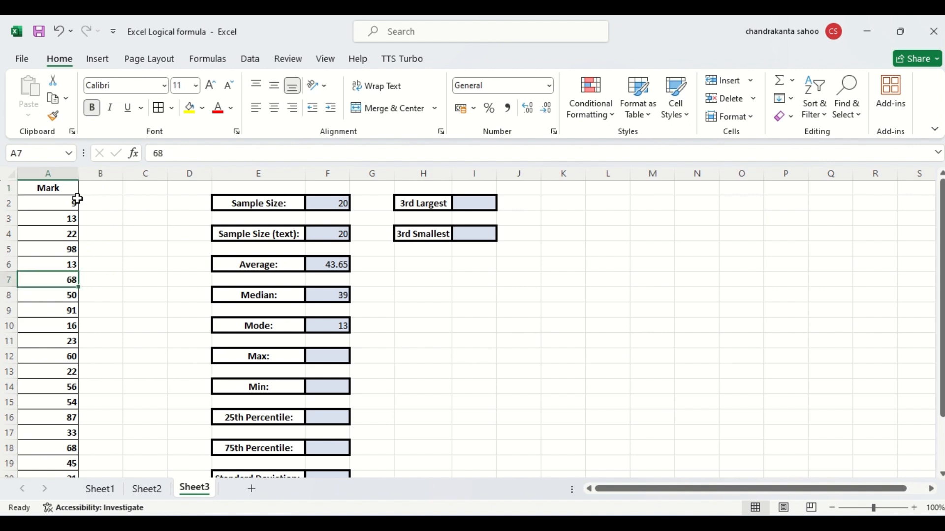
{"action": "type", "text": "9"}
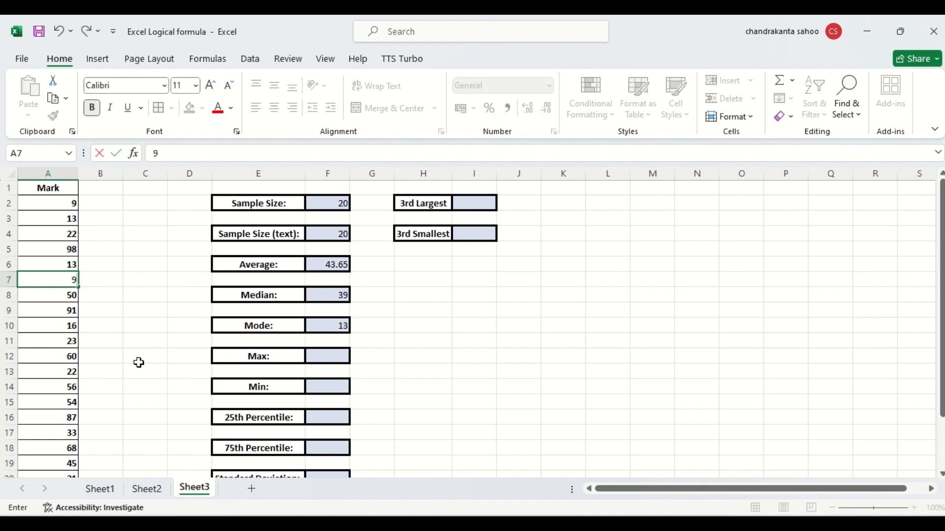
{"action": "key", "text": "Return"}
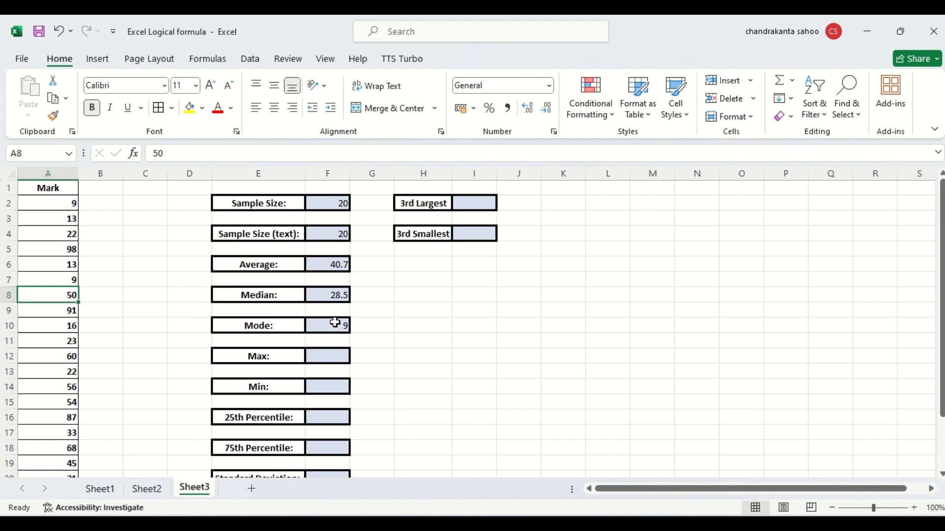
Enter the formula =MAX(A2:A21) in the Max cell F12.
{"action": "left_click", "coordinate": [334, 357]}
{"action": "type", "text": "="}
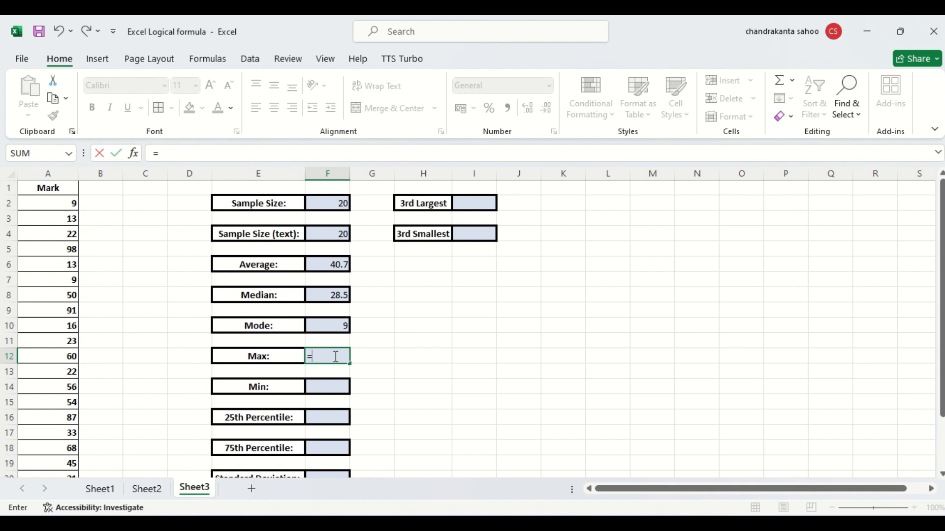
{"action": "type", "text": "max"}
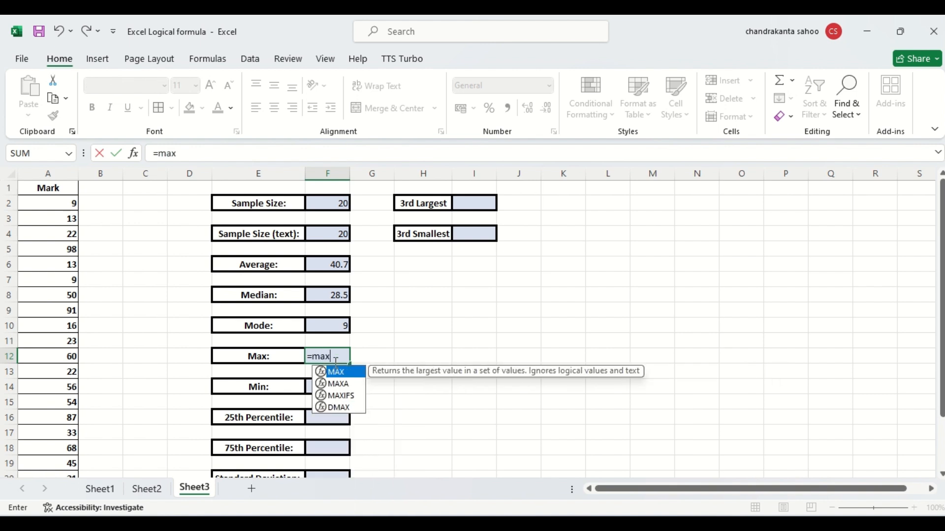
{"action": "key", "text": "Tab"}
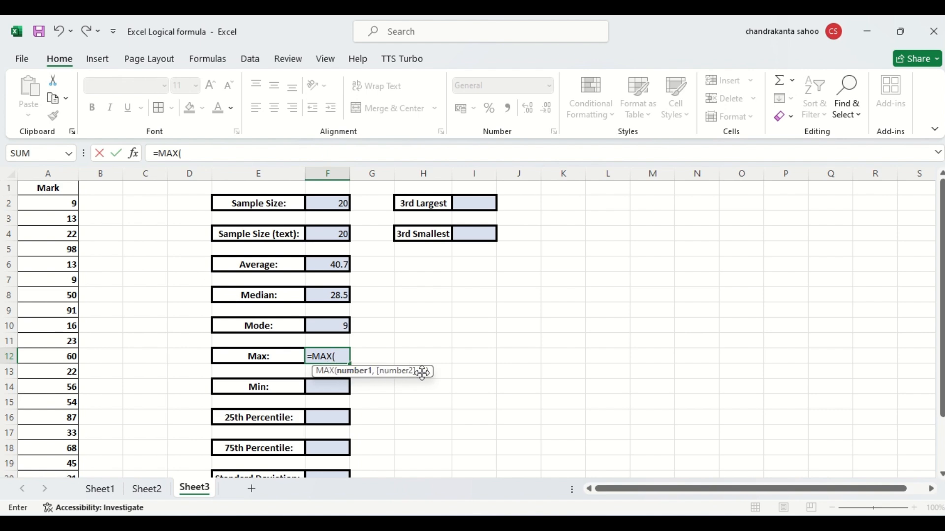
{"action": "left_click", "coordinate": [59, 203]}
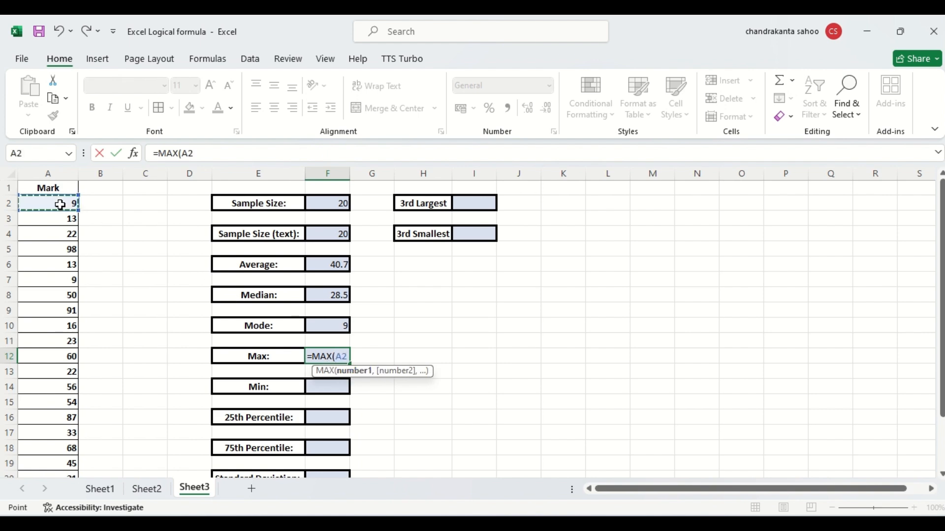
{"action": "key", "text": "ctrl+shift+Down"}
{"action": "type", "text": ")"}
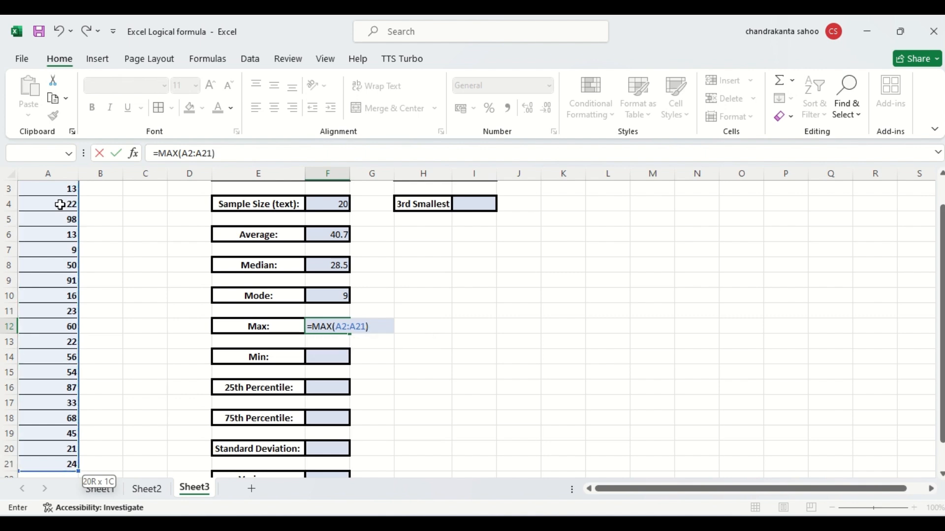
{"action": "key", "text": "Return"}
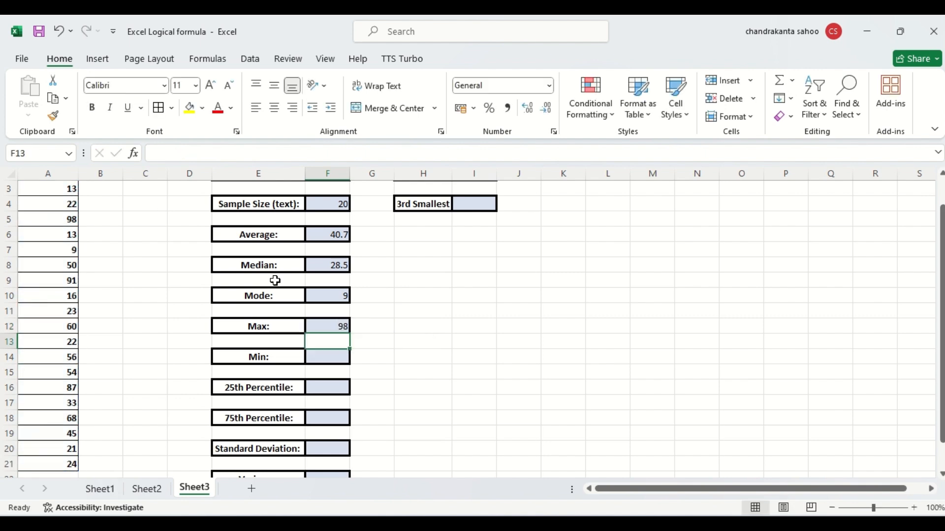
Look through the marks in column A to find the largest mark and compare it with the Max result.
{"action": "left_click", "coordinate": [59, 403]}
{"action": "key", "text": "Down"}
{"action": "key", "text": "Down"}
{"action": "key", "text": "Down"}
{"action": "key", "text": "Down"}
{"action": "key", "text": "Down"}
{"action": "key", "text": "Down"}
{"action": "key", "text": "Down"}
{"action": "key", "text": "Down"}
{"action": "key", "text": "Down"}
{"action": "key", "text": "Down"}
{"action": "key", "text": "Down"}
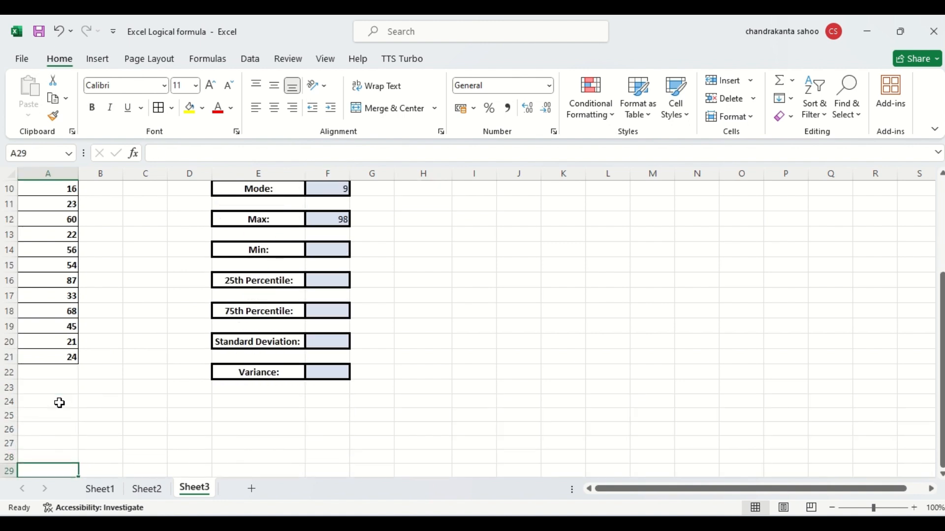
{"action": "key", "text": "Up"}
{"action": "key", "text": "Up"}
{"action": "key", "text": "Up"}
{"action": "key", "text": "Up"}
{"action": "key", "text": "Up"}
{"action": "key", "text": "Up"}
{"action": "key", "text": "Up"}
{"action": "key", "text": "Up"}
{"action": "key", "text": "Up"}
{"action": "key", "text": "Up"}
{"action": "key", "text": "Up"}
{"action": "key", "text": "Up"}
{"action": "key", "text": "Up"}
{"action": "key", "text": "Up"}
{"action": "key", "text": "Up"}
{"action": "key", "text": "Up"}
{"action": "key", "text": "Up"}
{"action": "key", "text": "Up"}
{"action": "key", "text": "Up"}
{"action": "key", "text": "Up"}
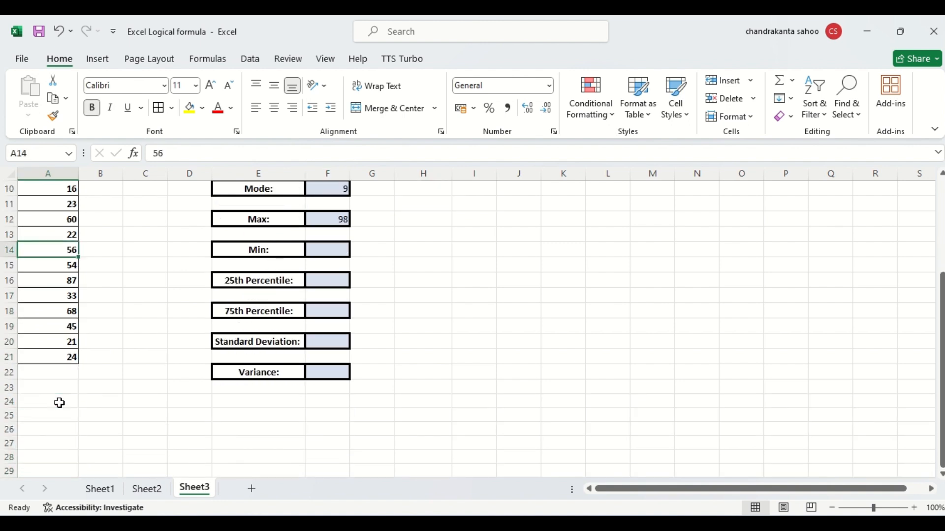
{"action": "key", "text": "Up"}
{"action": "key", "text": "Up"}
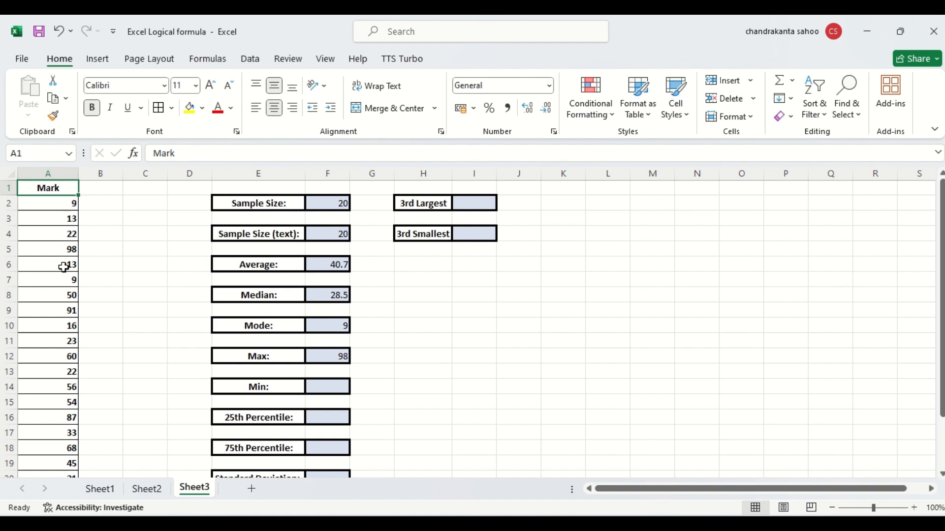
{"action": "left_click", "coordinate": [62, 253]}
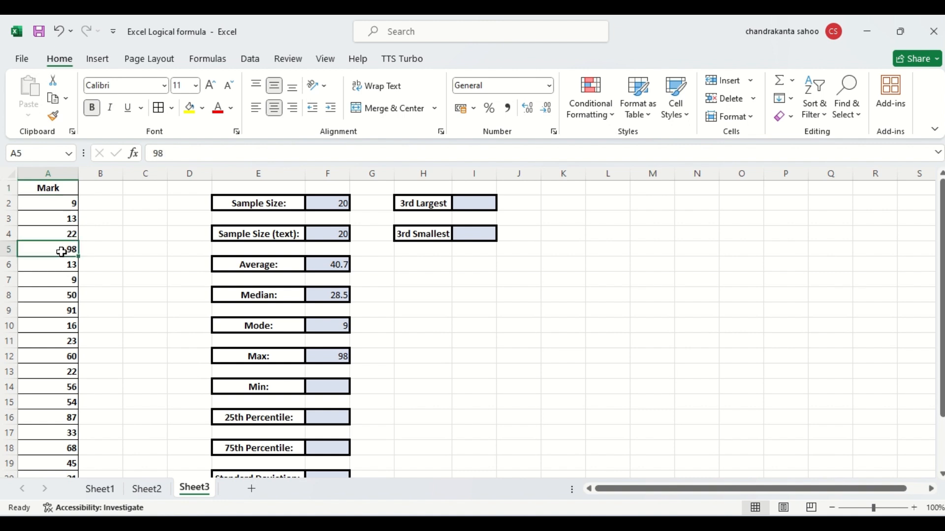
{"action": "left_click", "coordinate": [466, 378]}
Enter the formula =MIN(A2:A21) in the Min cell F14.
{"action": "left_click", "coordinate": [326, 387]}
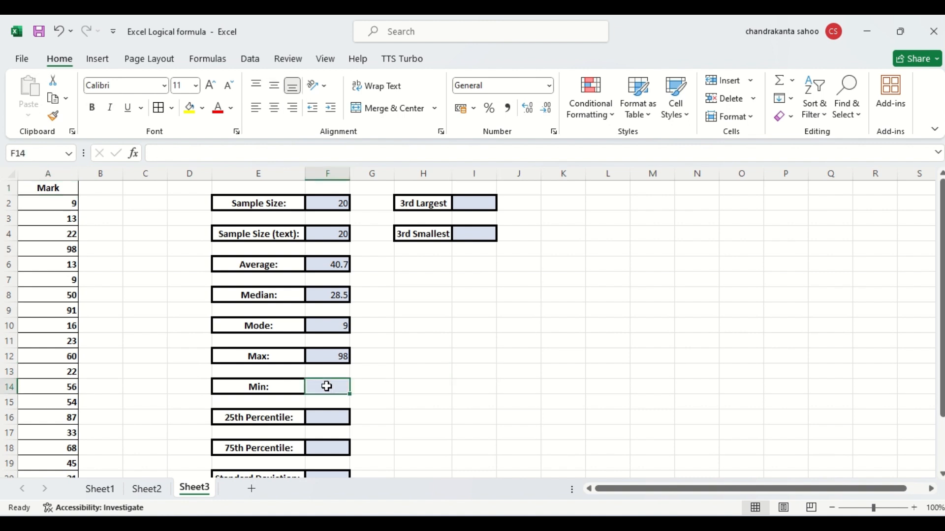
{"action": "type", "text": "="}
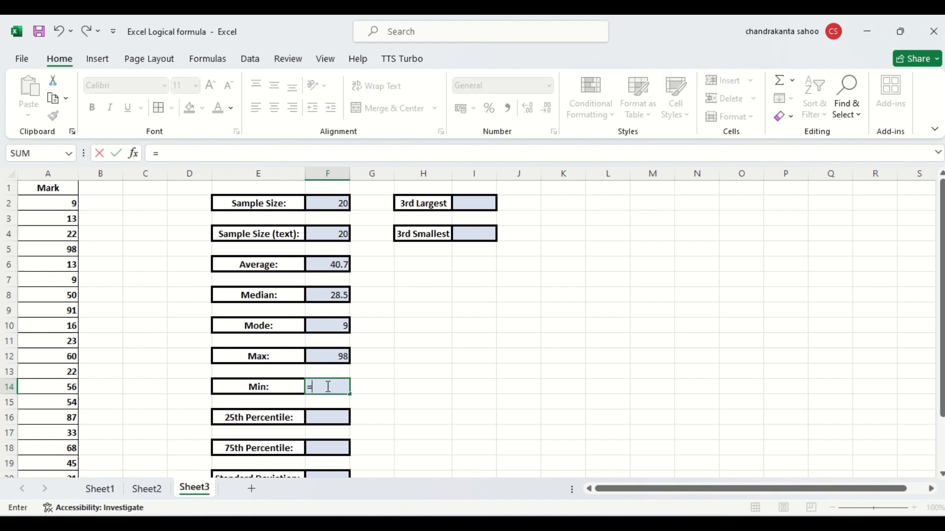
{"action": "type", "text": "min"}
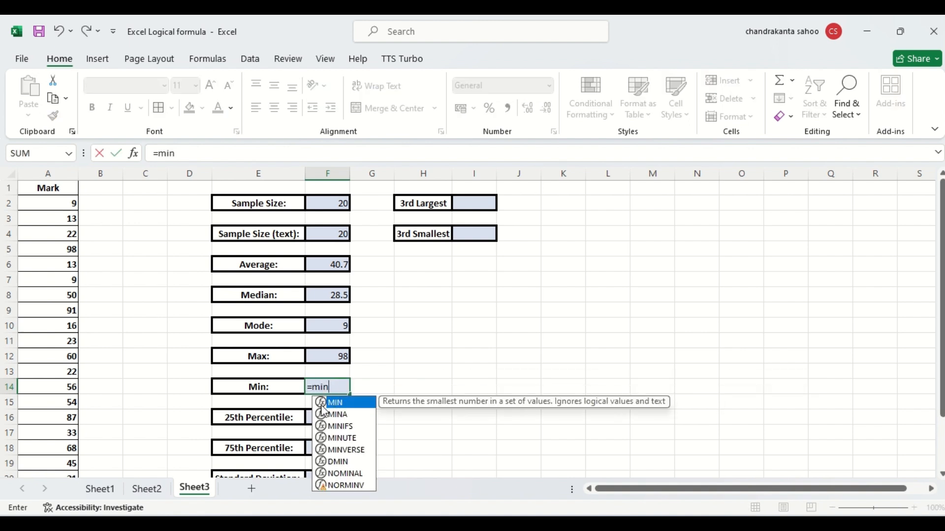
{"action": "key", "text": "Tab"}
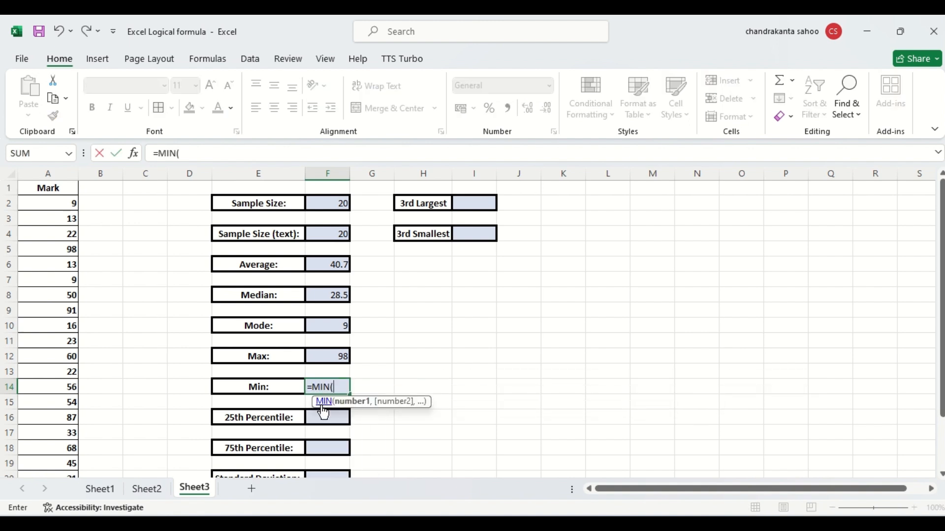
{"action": "left_click", "coordinate": [55, 207]}
{"action": "key", "text": "ctrl+shift+Down"}
{"action": "type", "text": ")"}
{"action": "key", "text": "shift+Return"}
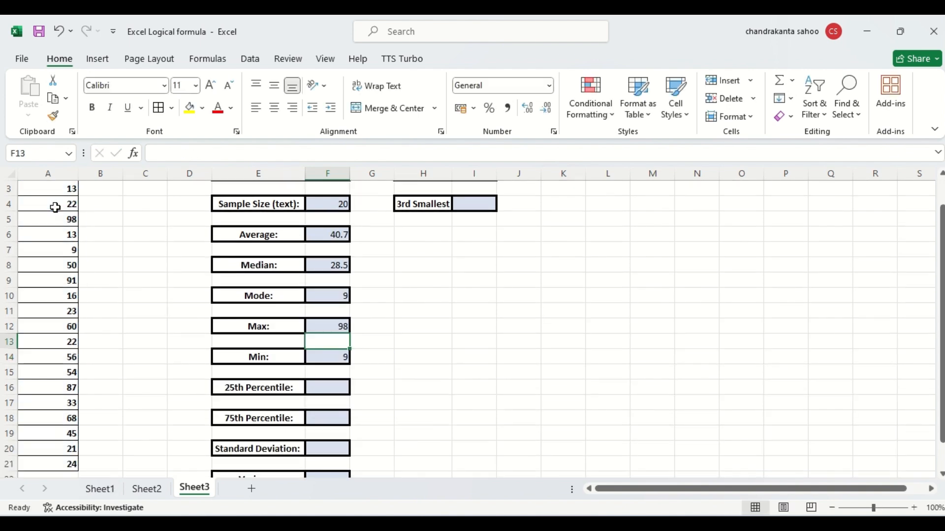
Enter the formula =PERCENTILE(A2:A21,0.25) in the 25th Percentile cell F16 and check it.
{"action": "left_click", "coordinate": [330, 389]}
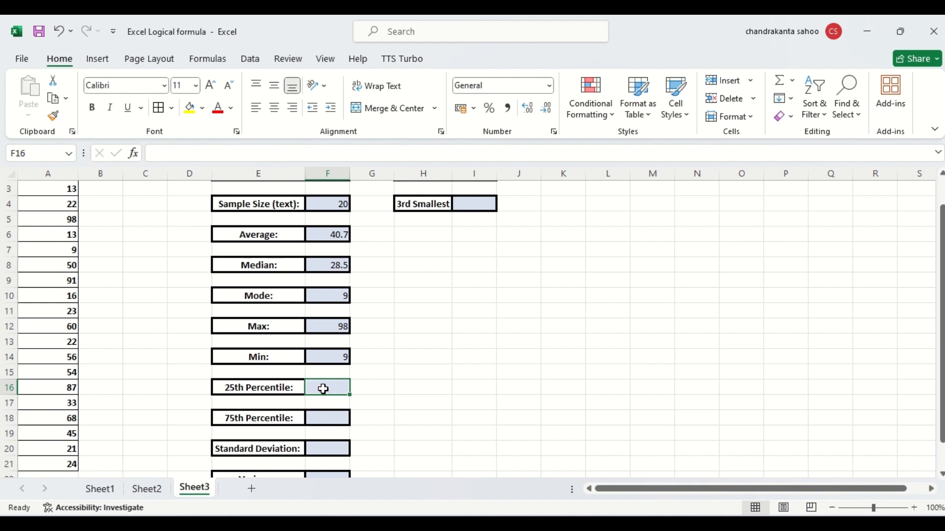
{"action": "type", "text": "="}
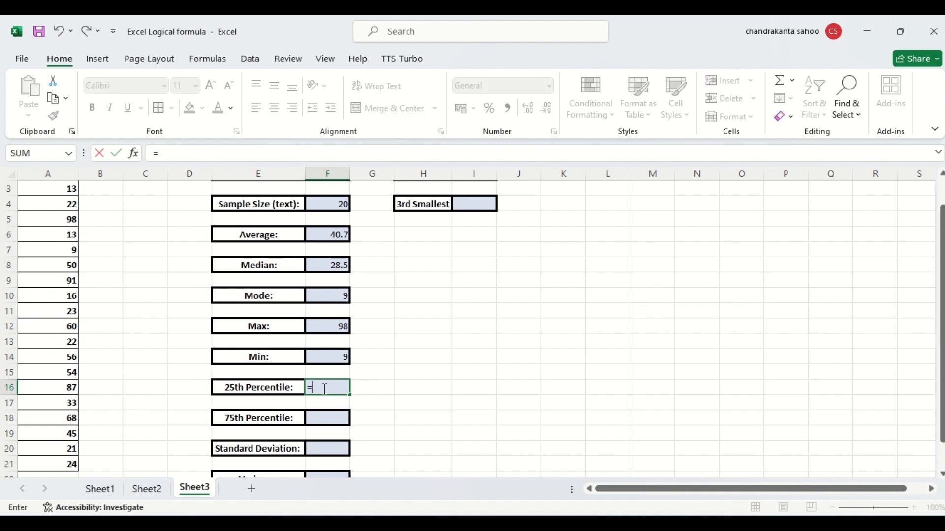
{"action": "type", "text": "percent"}
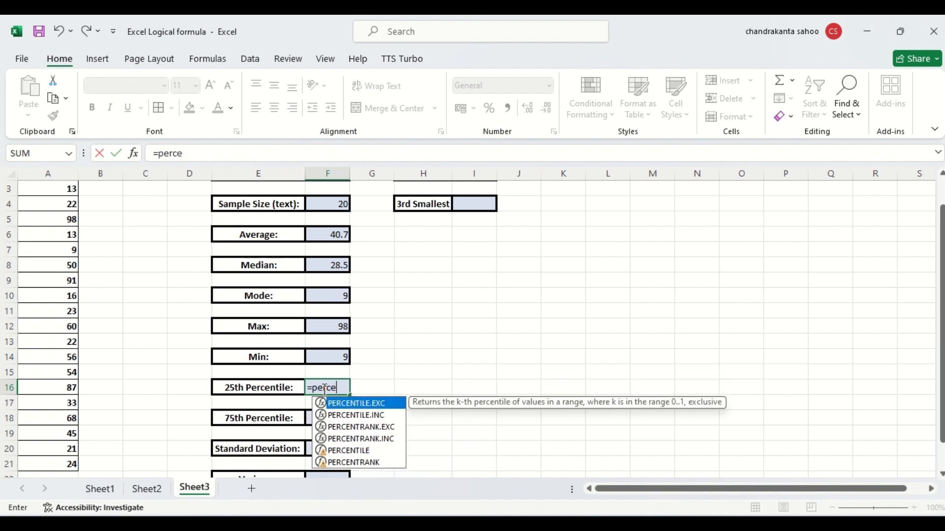
{"action": "double_click", "coordinate": [320, 452]}
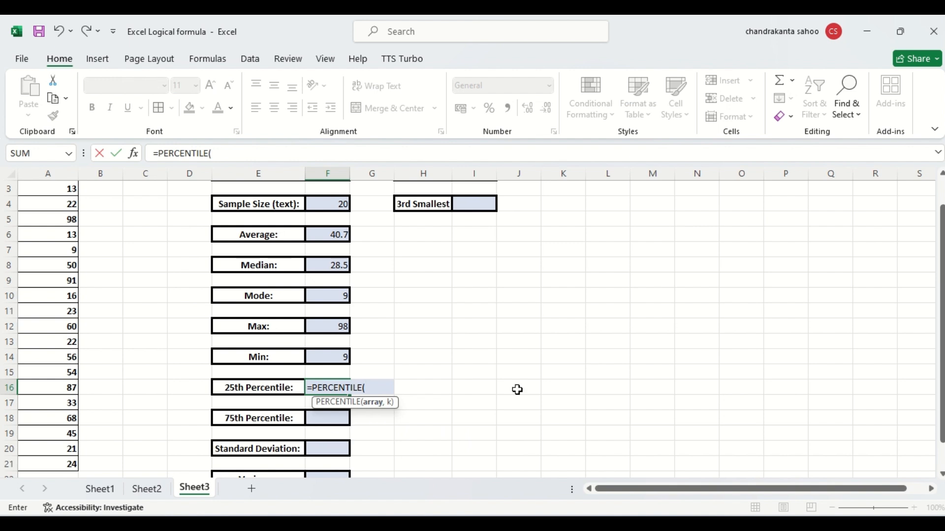
{"action": "left_click_drag", "start_coordinate": [941, 339], "coordinate": [934, 289]}
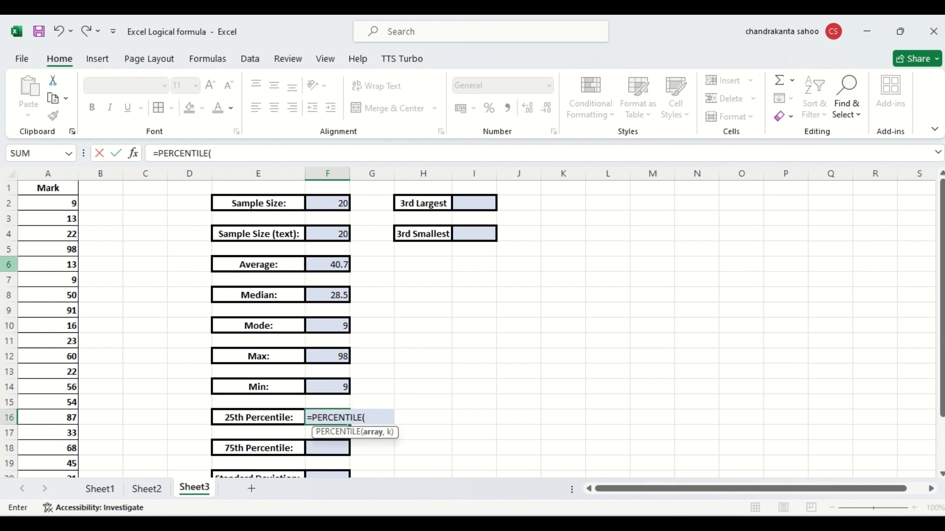
{"action": "left_click", "coordinate": [57, 204]}
{"action": "key", "text": "ctrl+shift+Down"}
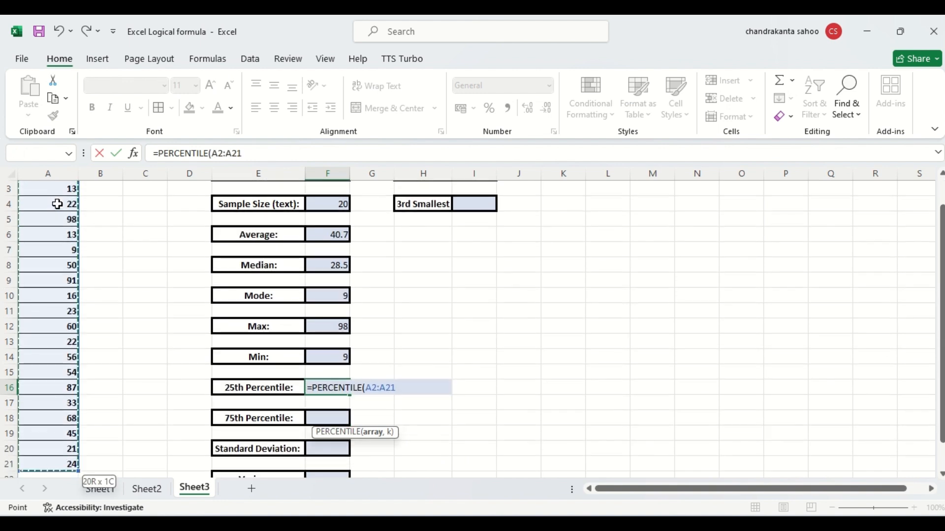
{"action": "type", "text": ","}
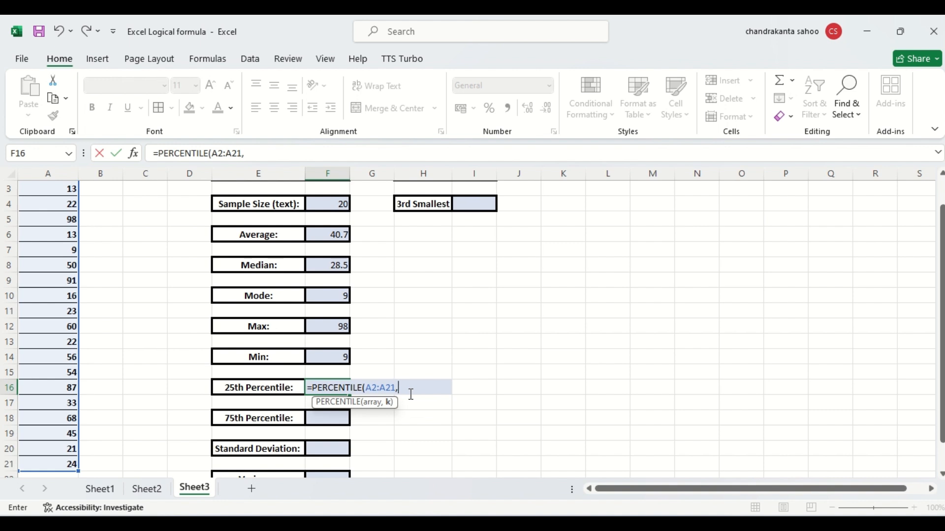
{"action": "type", "text": "0.25)"}
{"action": "key", "text": "Return"}
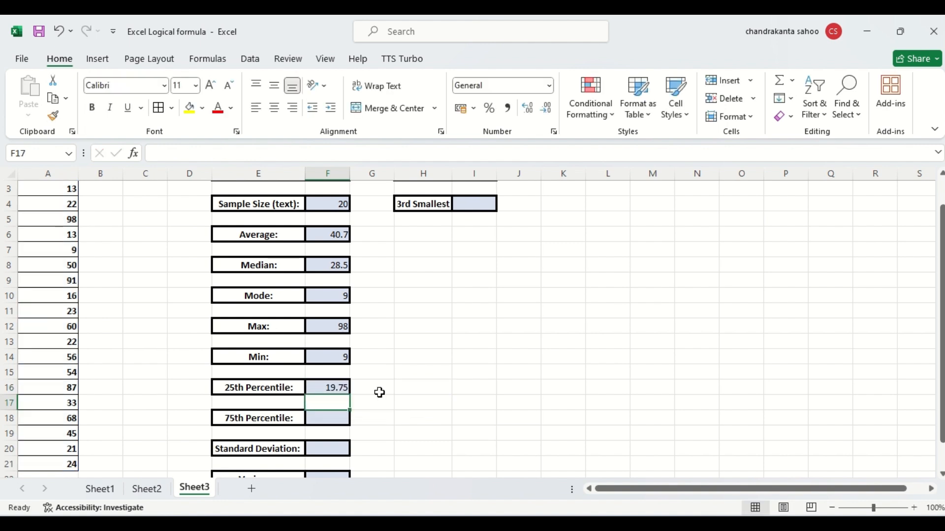
{"action": "left_click", "coordinate": [333, 388]}
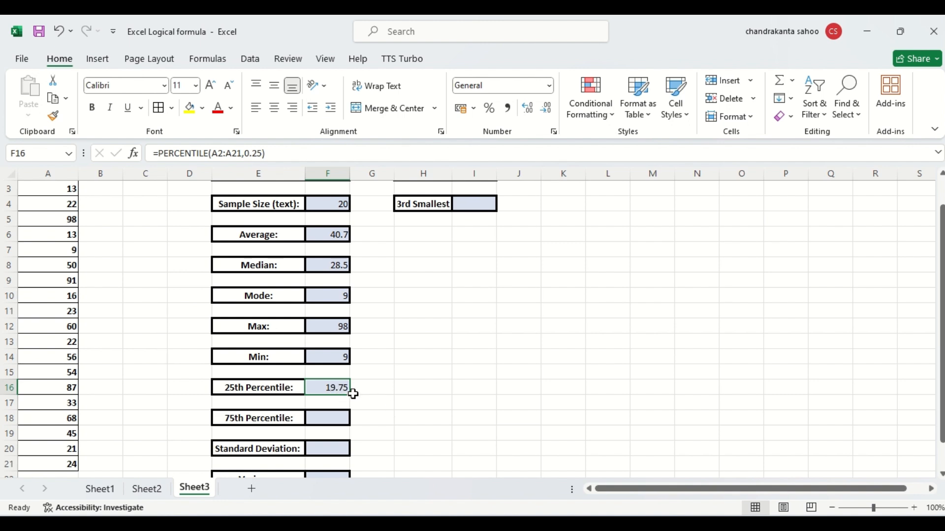
Enter the formula =PERCENTILE(A2:A21,0.75) in the 75th Percentile cell F18.
{"action": "left_click", "coordinate": [322, 420]}
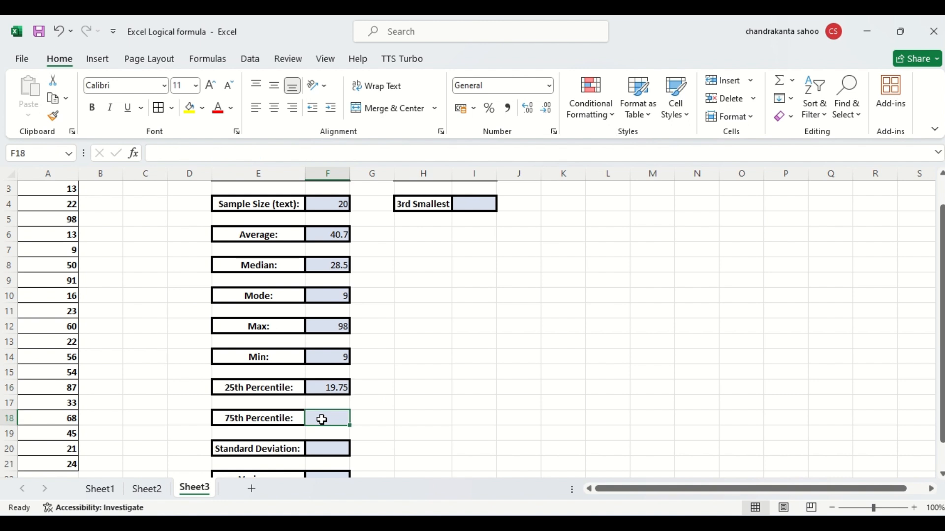
{"action": "type", "text": "=percent"}
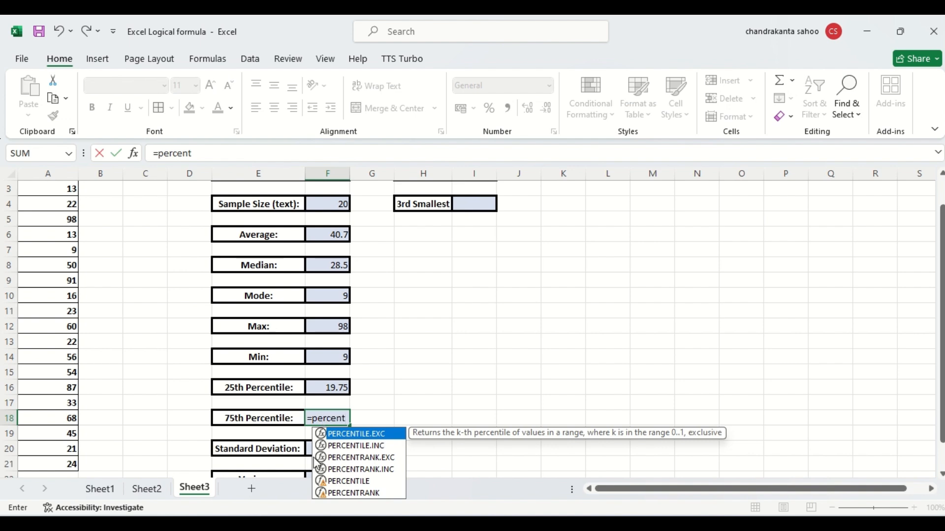
{"action": "double_click", "coordinate": [323, 482]}
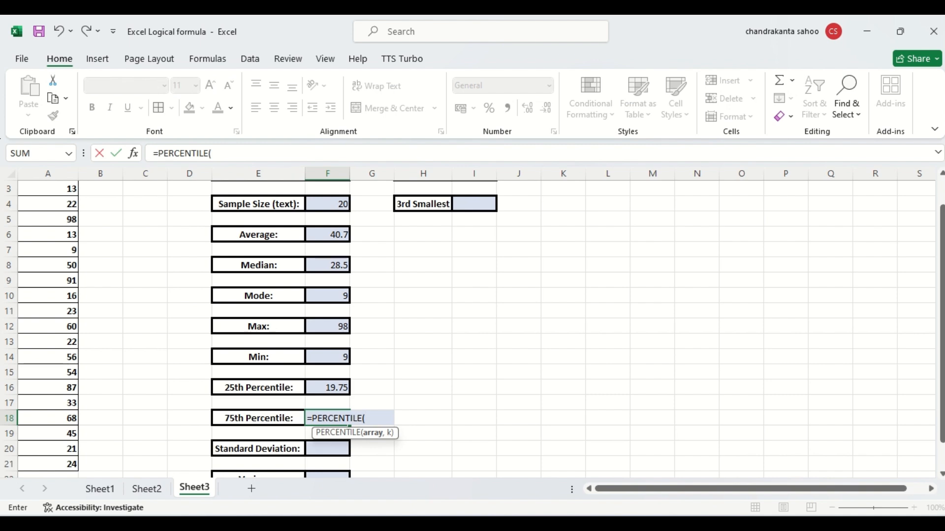
{"action": "left_click_drag", "start_coordinate": [942, 261], "coordinate": [942, 249]}
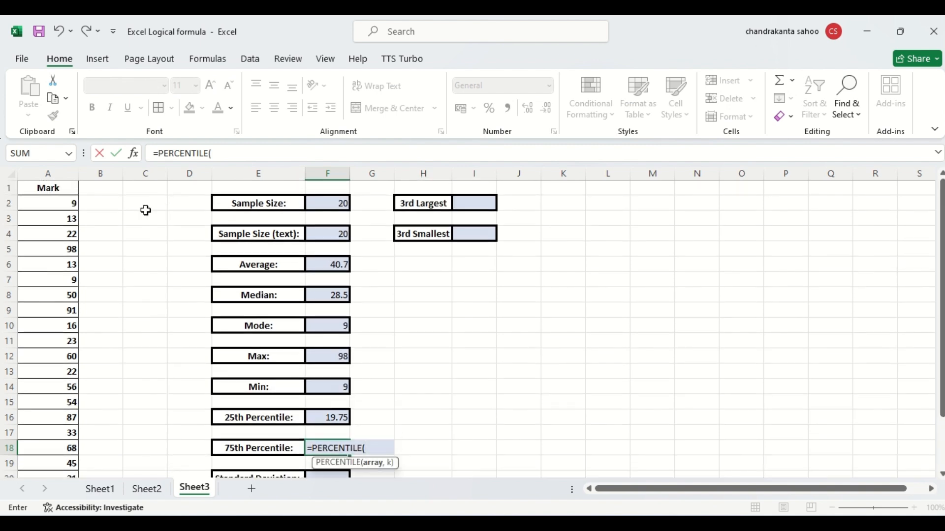
{"action": "left_click", "coordinate": [70, 203]}
{"action": "key", "text": "ctrl+shift+Down"}
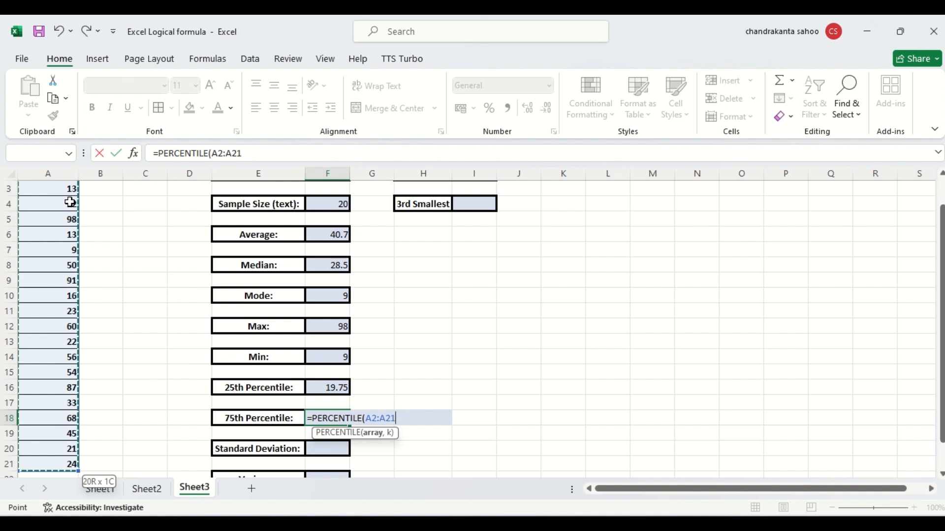
{"action": "type", "text": ","}
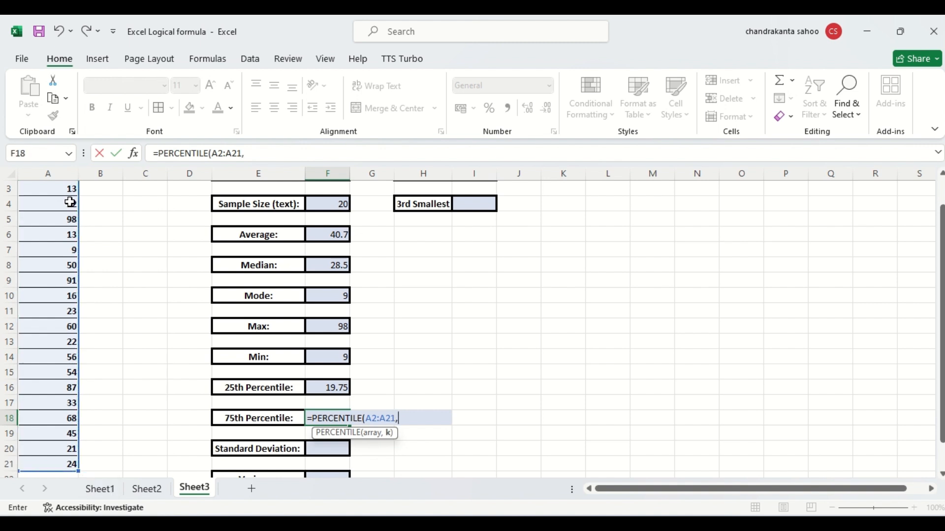
{"action": "type", "text": "0.75"}
{"action": "key", "text": "Return"}
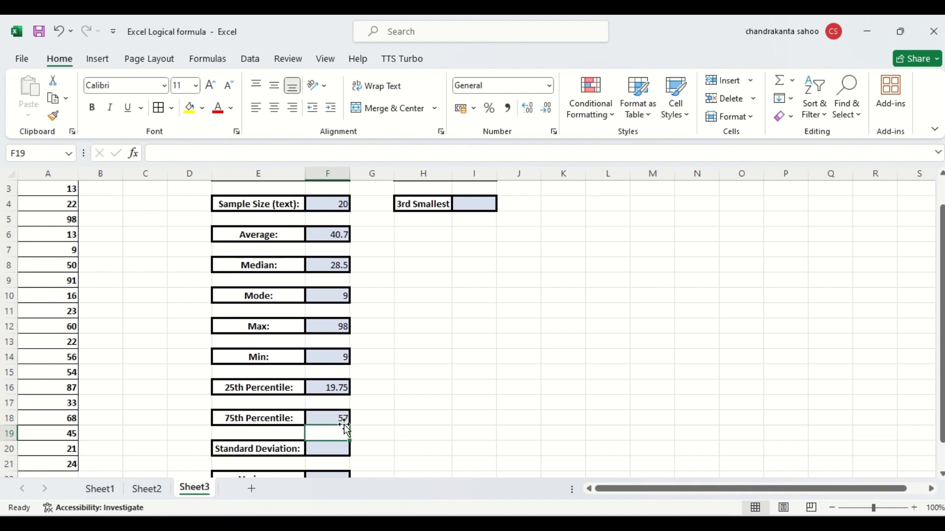
Enter the formula =STDEV(A2:A21) in the Standard Deviation cell F20.
{"action": "left_click", "coordinate": [322, 449]}
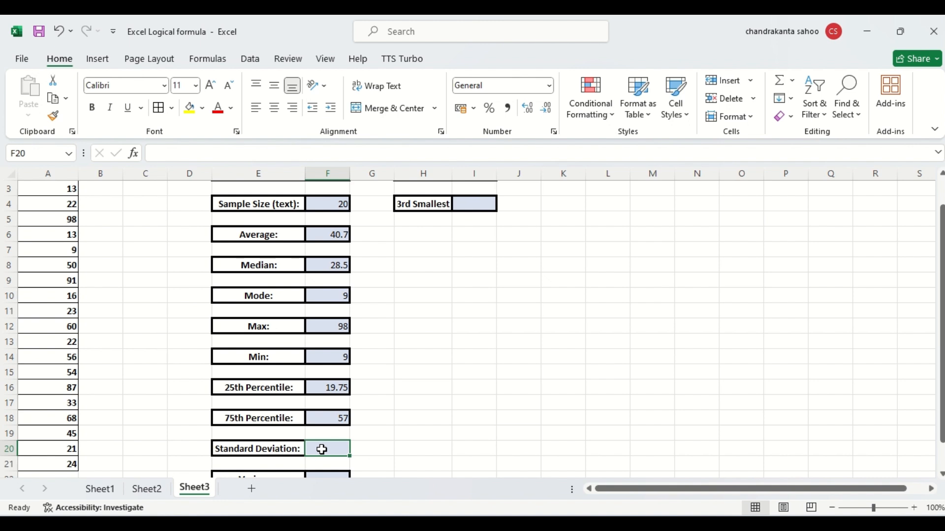
{"action": "type", "text": "=sta"}
{"action": "key", "text": "BackSpace"}
{"action": "key", "text": "BackSpace"}
{"action": "type", "text": "ta"}
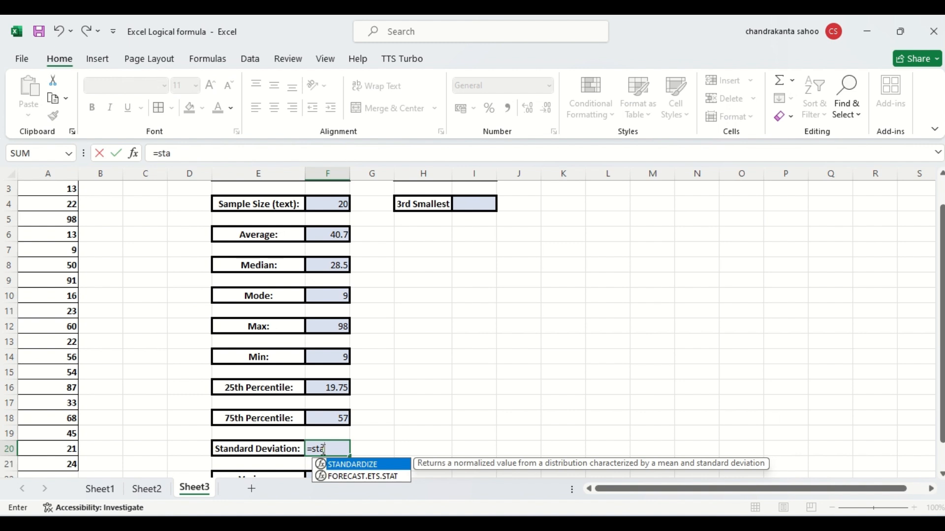
{"action": "key", "text": "BackSpace"}
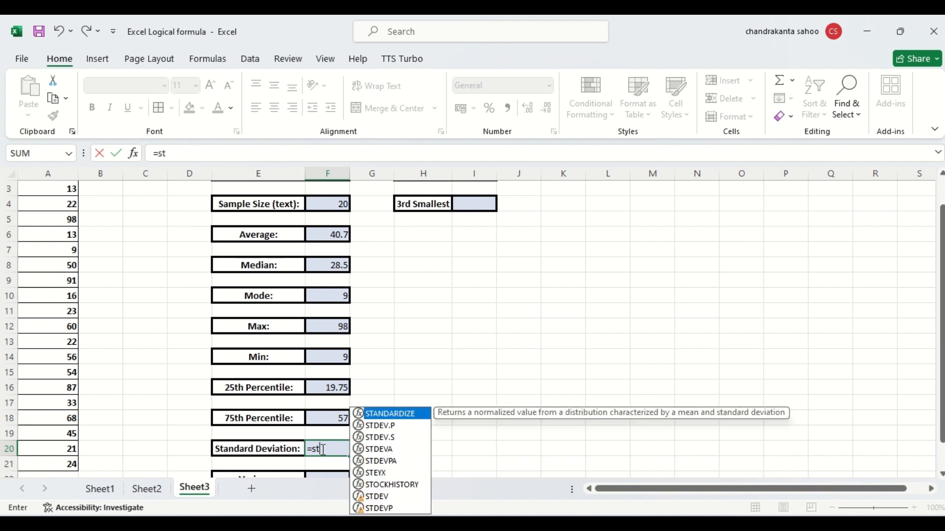
{"action": "type", "text": "d"}
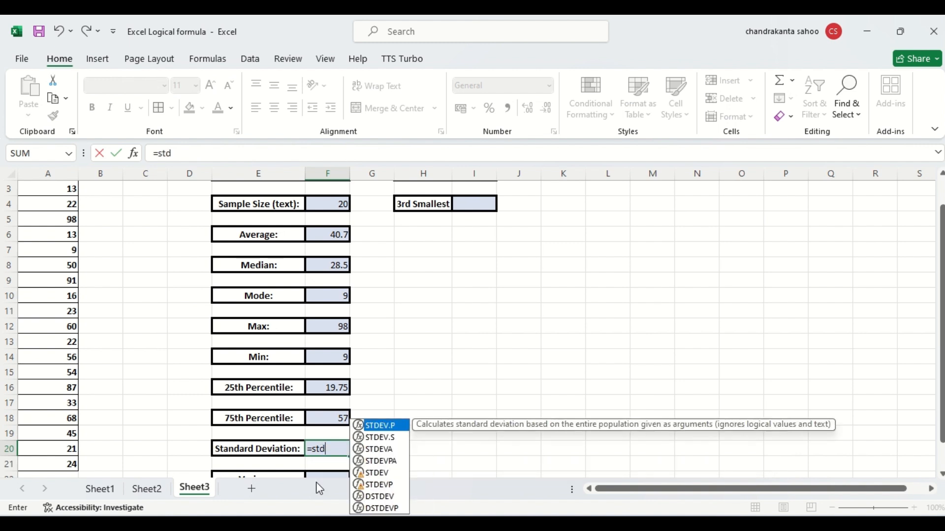
{"action": "double_click", "coordinate": [358, 473]}
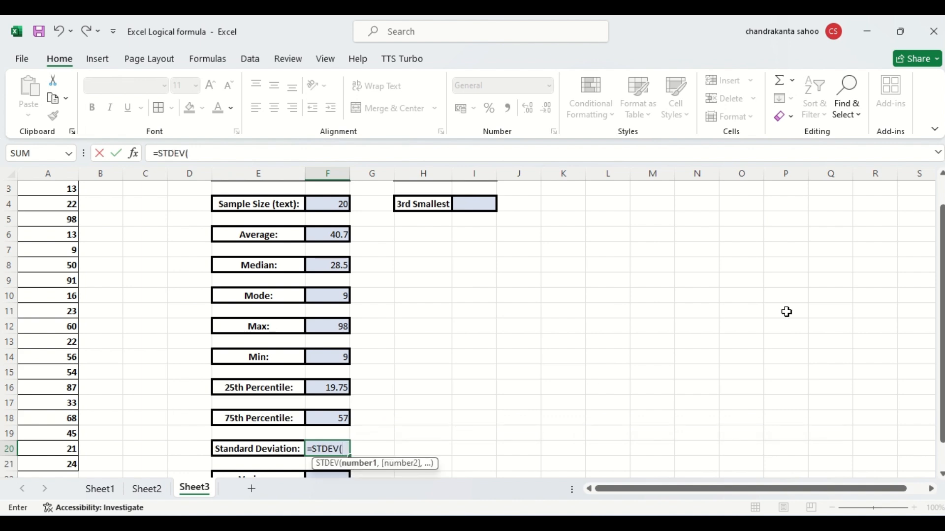
{"action": "left_click_drag", "start_coordinate": [941, 251], "coordinate": [937, 226]}
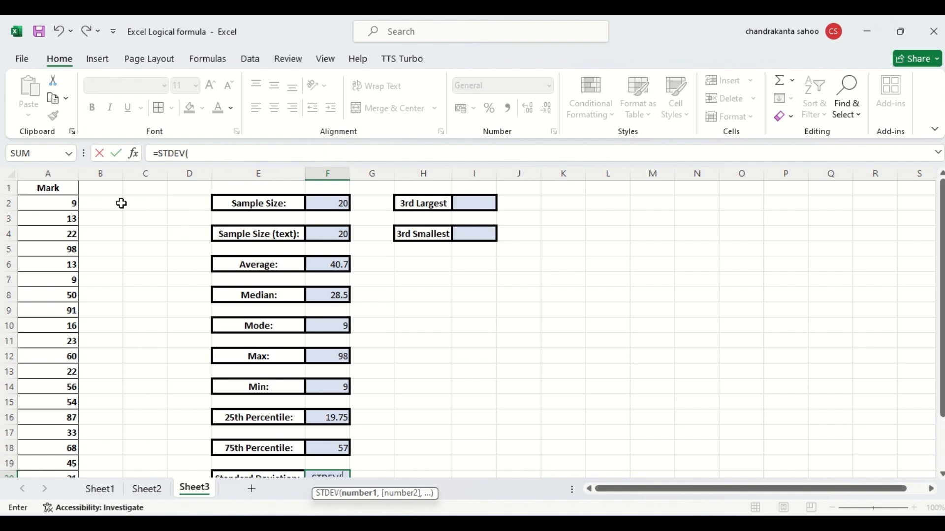
{"action": "left_click", "coordinate": [54, 203]}
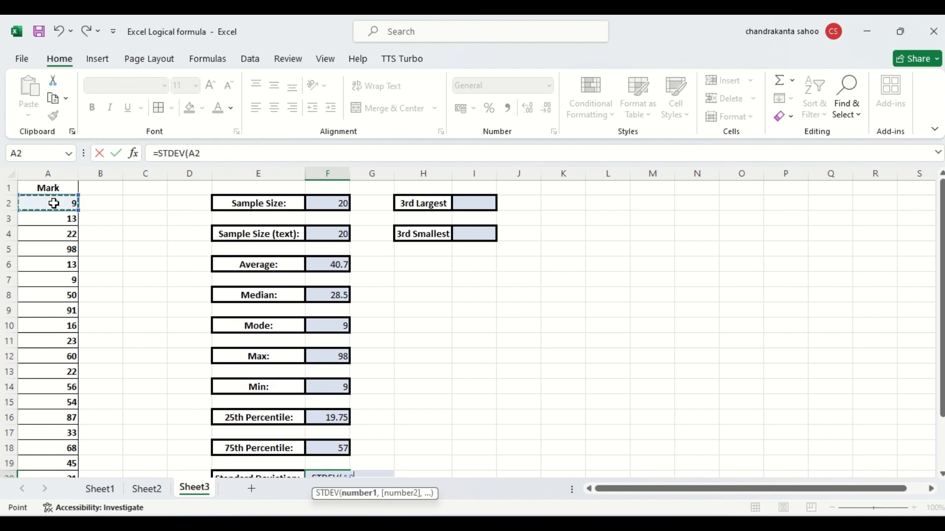
{"action": "key", "text": "ctrl+shift+Down"}
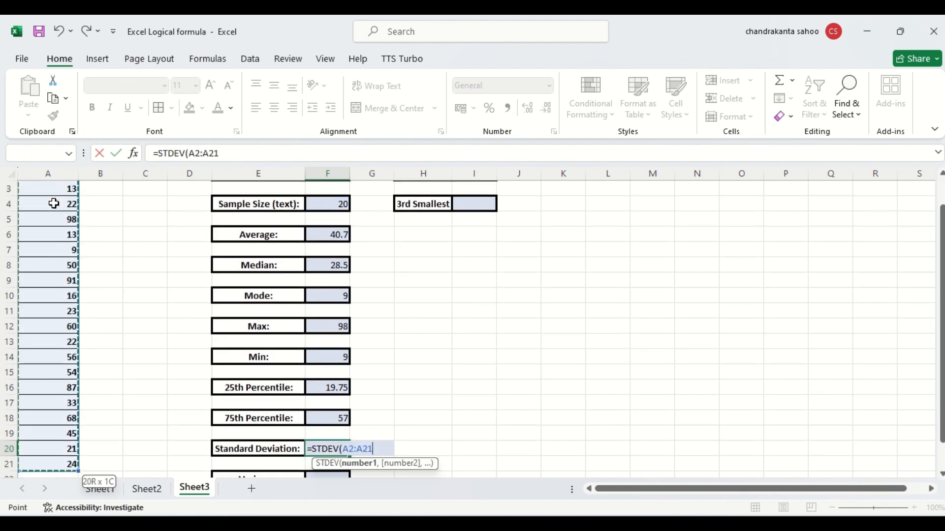
{"action": "type", "text": ")"}
{"action": "key", "text": "Return"}
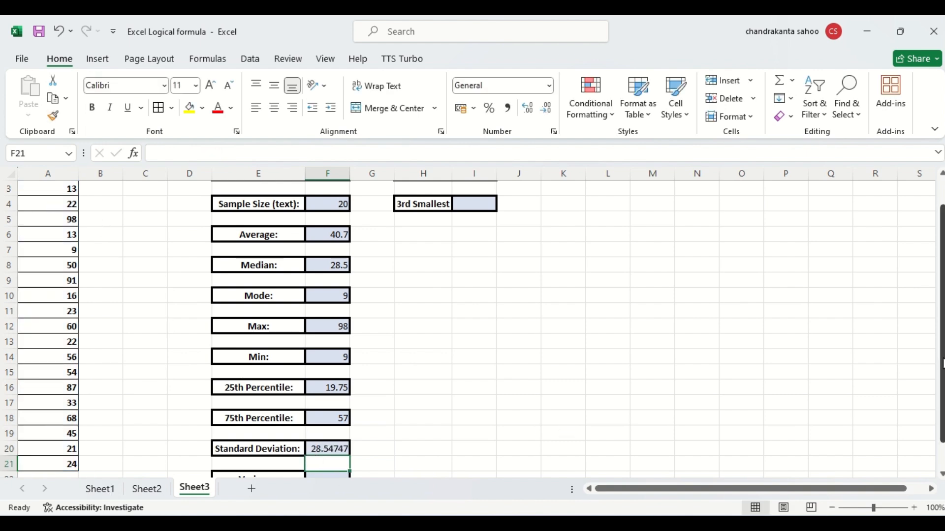
Enter the formula =VAR(A2:A21) in the Variance cell F22.
{"action": "left_click_drag", "start_coordinate": [942, 367], "coordinate": [942, 389]}
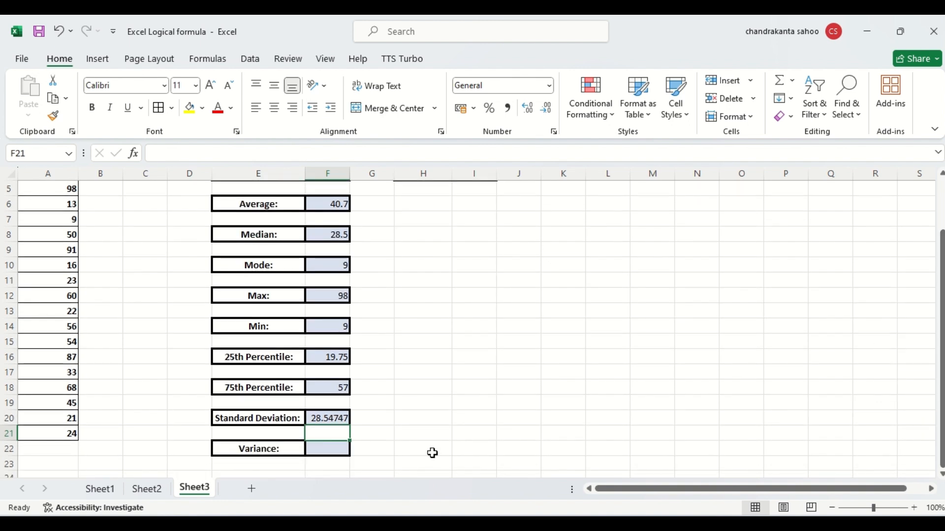
{"action": "left_click", "coordinate": [326, 447]}
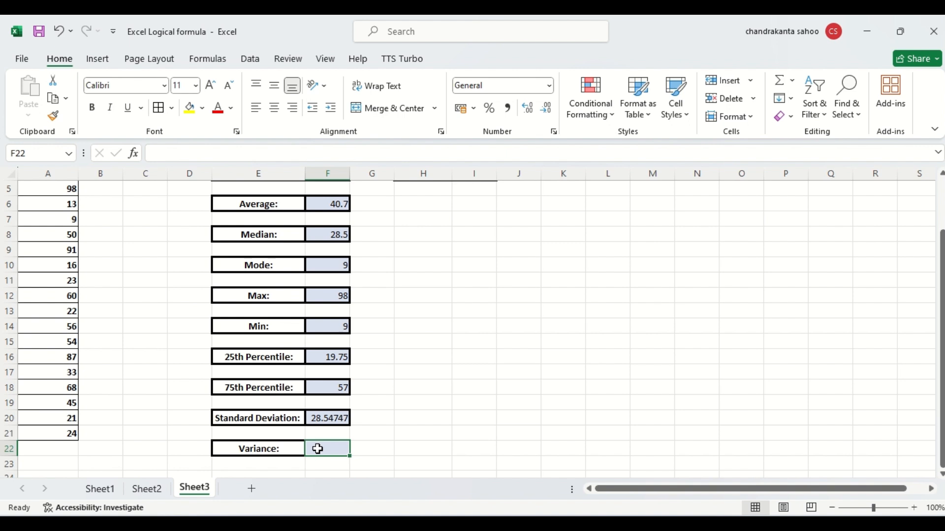
{"action": "type", "text": "=var"}
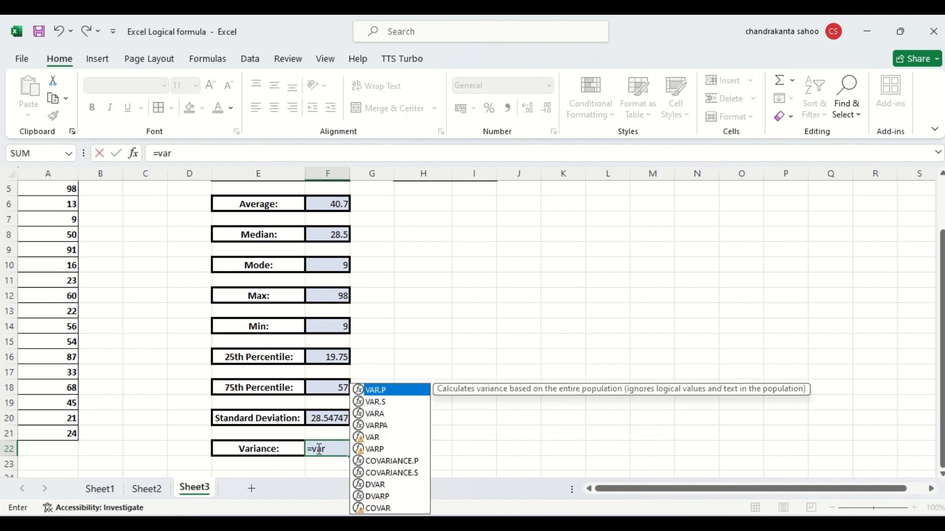
{"action": "double_click", "coordinate": [362, 439]}
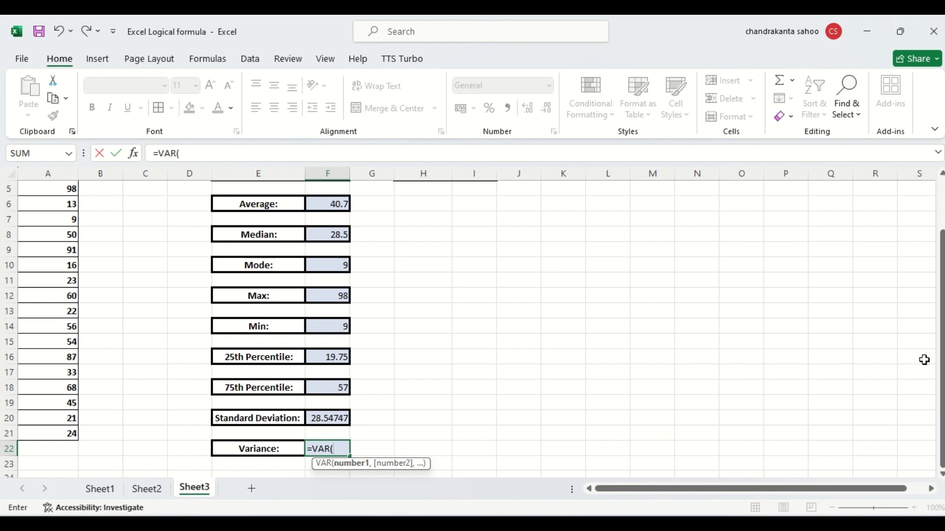
{"action": "left_click_drag", "start_coordinate": [941, 367], "coordinate": [919, 246]}
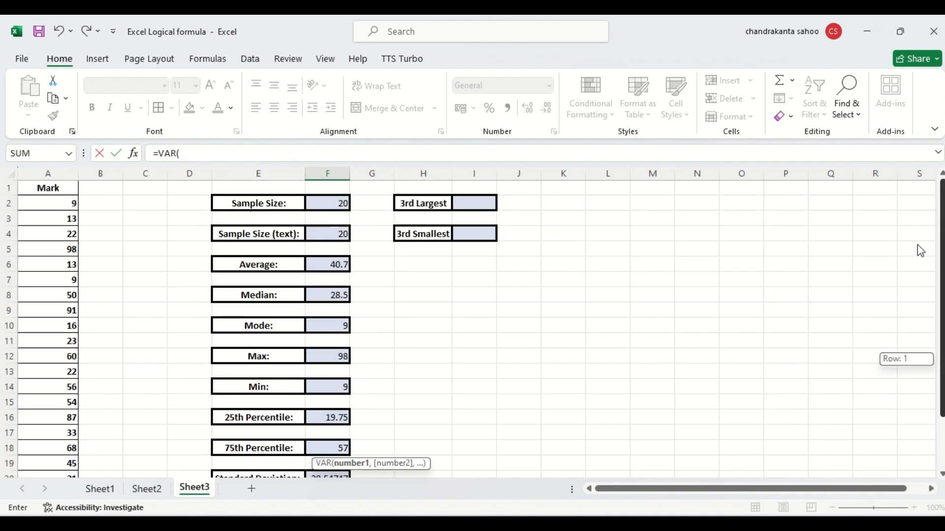
{"action": "left_click", "coordinate": [70, 201]}
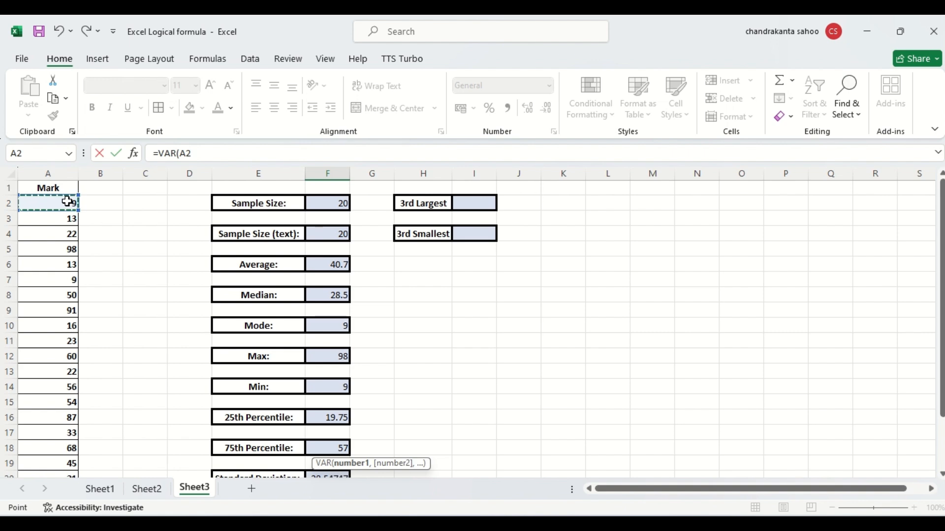
{"action": "key", "text": "ctrl+shift+Down"}
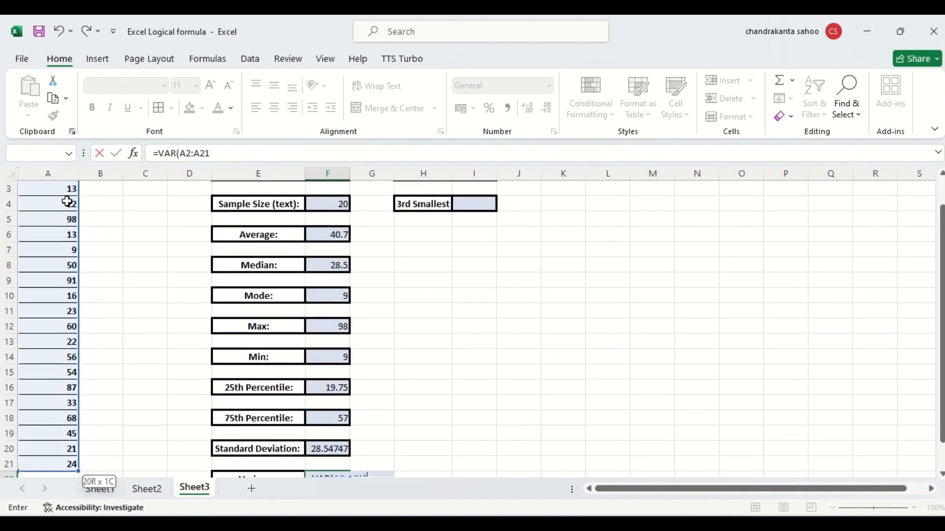
{"action": "key", "text": "Return"}
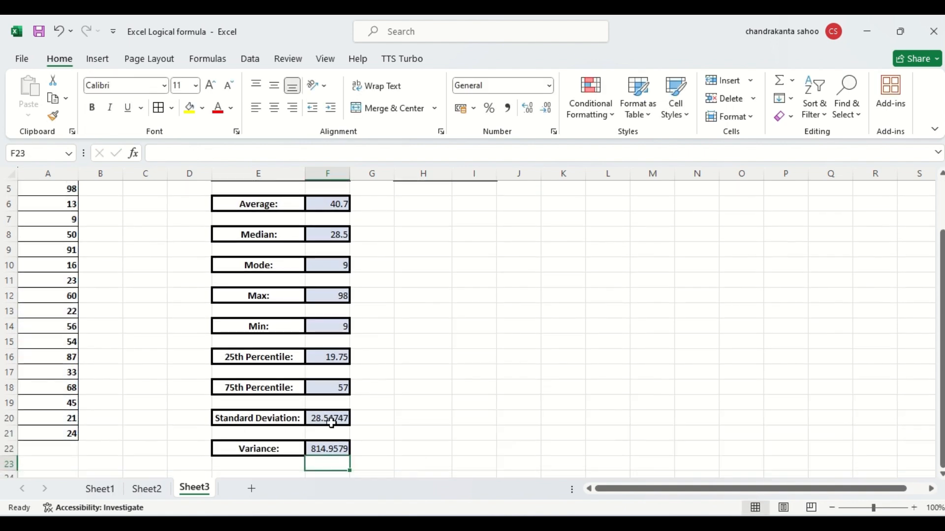
Square the standard deviation with =F20*F20 in cell H21 to compare it with the Variance result, and clear the cell.
{"action": "left_click", "coordinate": [418, 429]}
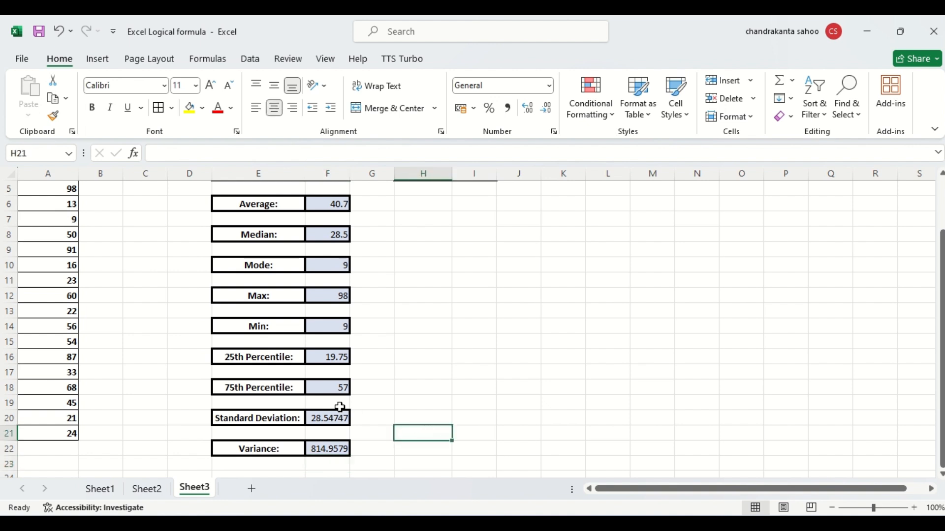
{"action": "left_click", "coordinate": [331, 419]}
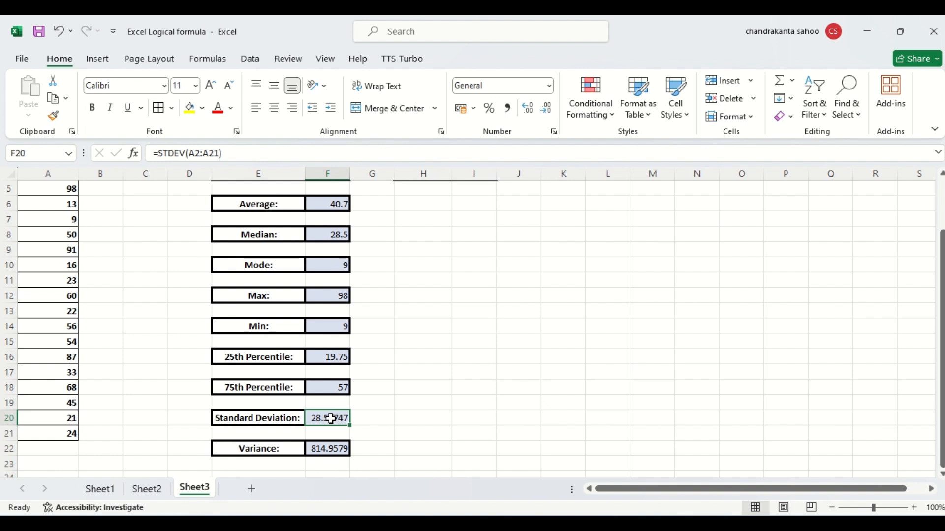
{"action": "left_click", "coordinate": [420, 436]}
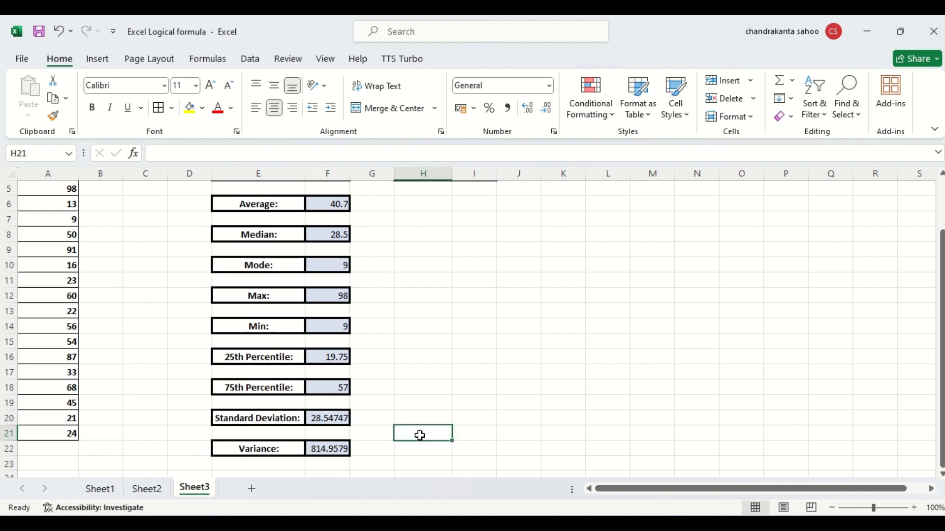
{"action": "type", "text": "="}
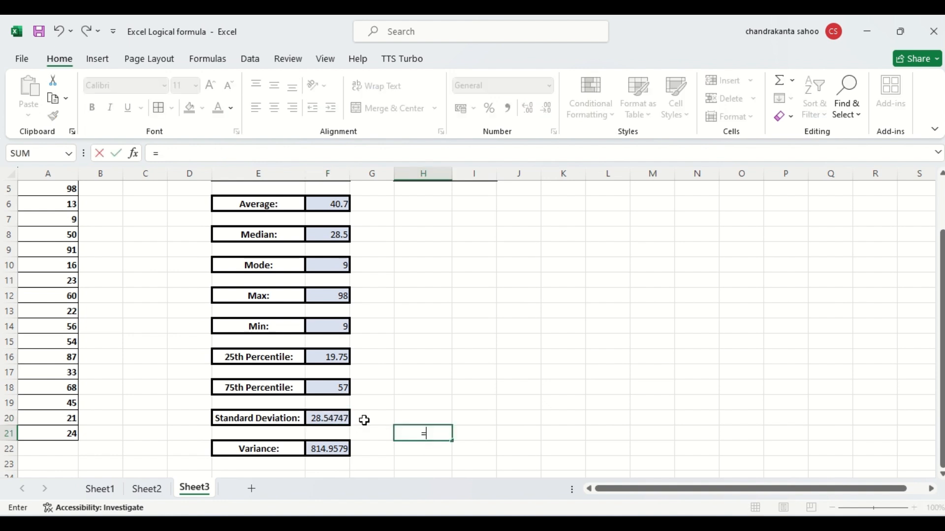
{"action": "left_click", "coordinate": [337, 418]}
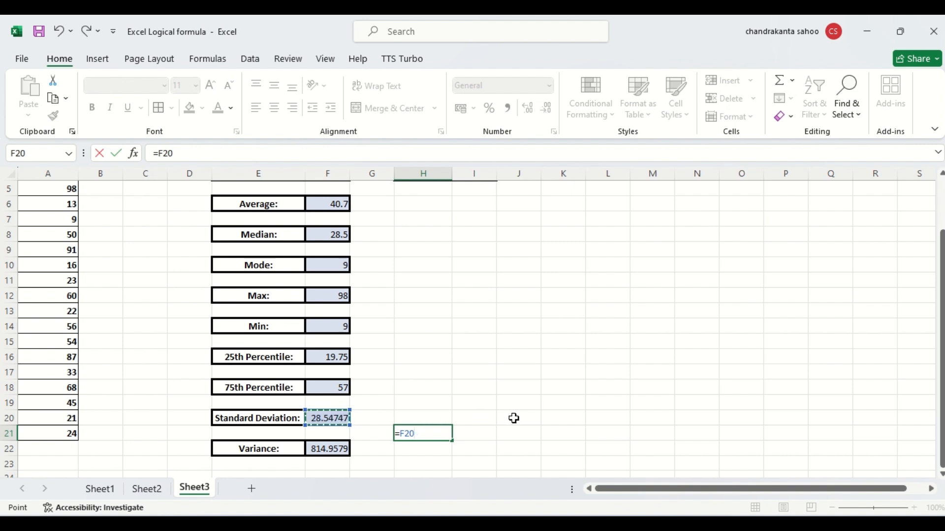
{"action": "type", "text": "*"}
{"action": "left_click", "coordinate": [336, 418]}
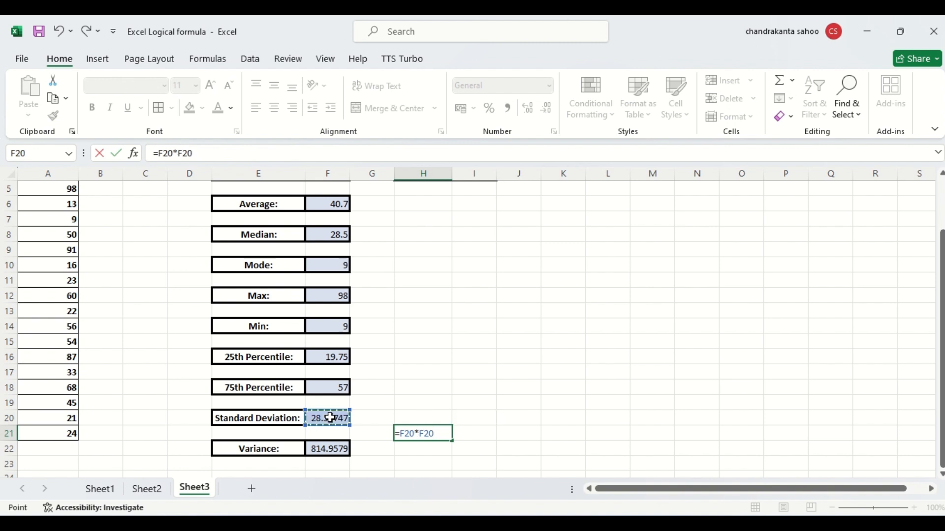
{"action": "key", "text": "Return"}
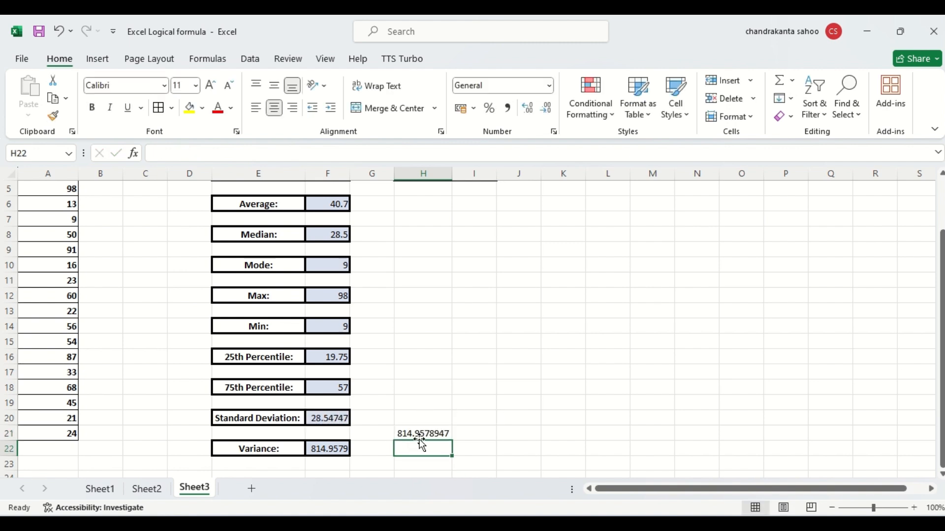
{"action": "left_click", "coordinate": [328, 417]}
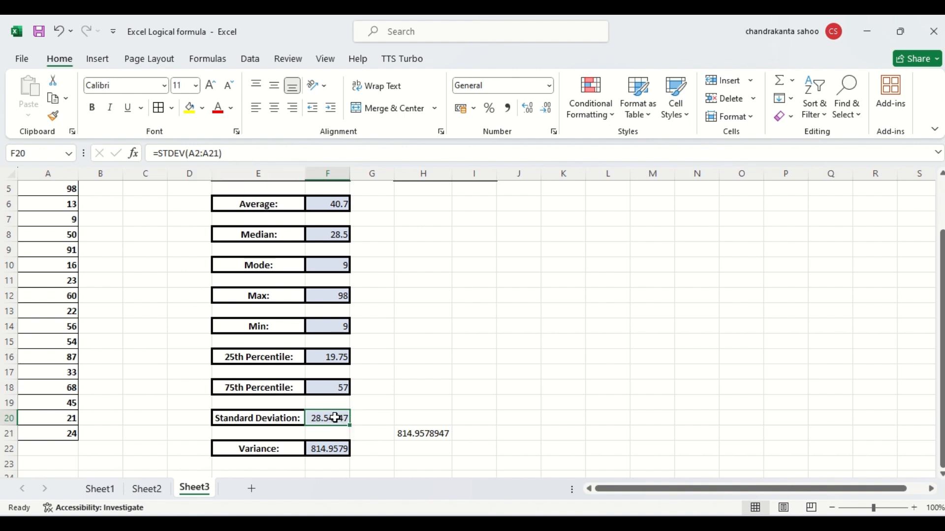
{"action": "left_click", "coordinate": [422, 433]}
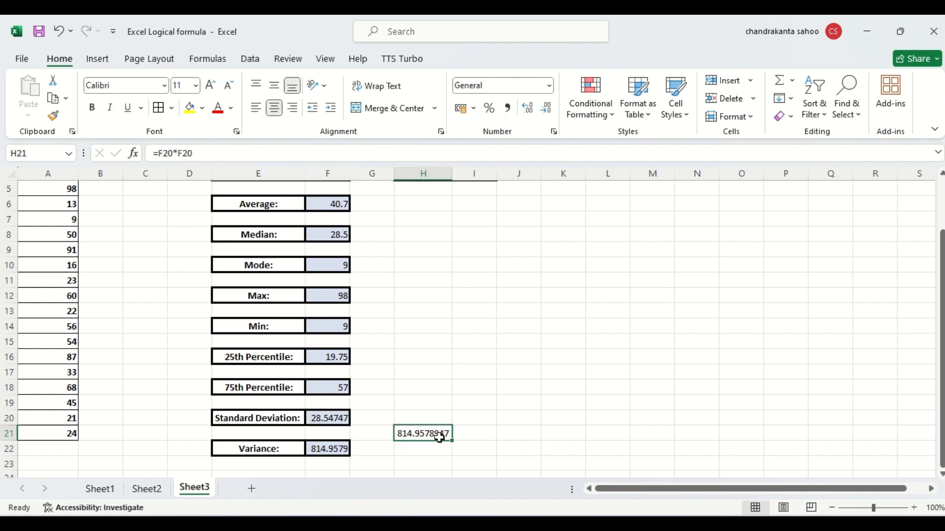
{"action": "key", "text": "Delete"}
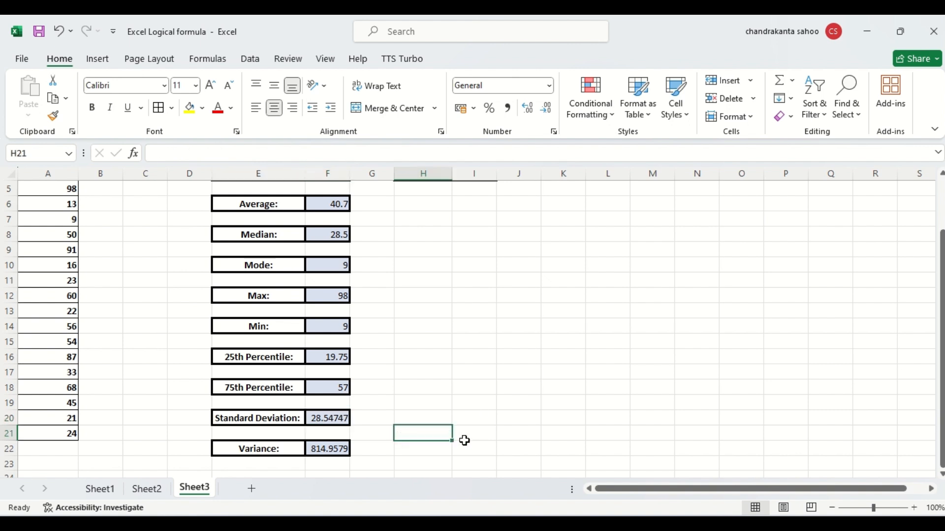
Enter the formula =LARGE(A2:A21,3) in the 3rd Largest cell I2.
{"action": "left_click", "coordinate": [430, 371]}
{"action": "key", "text": "Up"}
{"action": "key", "text": "Up"}
{"action": "key", "text": "Up"}
{"action": "key", "text": "Up"}
{"action": "key", "text": "Up"}
{"action": "key", "text": "Up"}
{"action": "key", "text": "Up"}
{"action": "key", "text": "Up"}
{"action": "key", "text": "Up"}
{"action": "key", "text": "Up"}
{"action": "key", "text": "Up"}
{"action": "key", "text": "Up"}
{"action": "key", "text": "Up"}
{"action": "key", "text": "Up"}
{"action": "key", "text": "Up"}
{"action": "key", "text": "Up"}
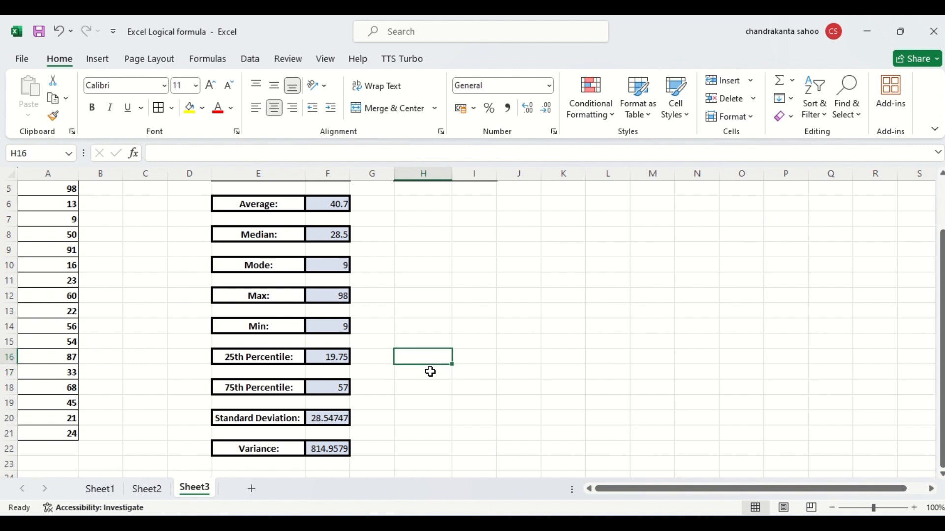
{"action": "left_click", "coordinate": [430, 372]}
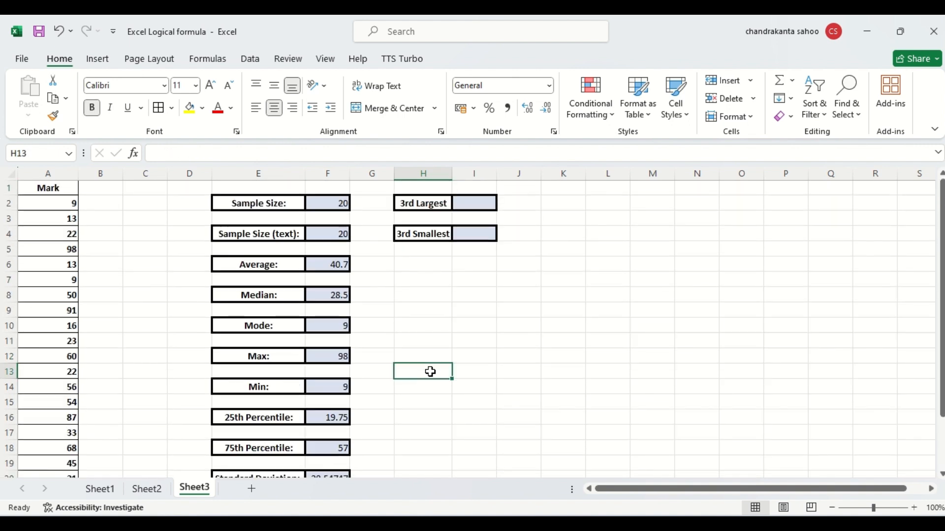
{"action": "left_click", "coordinate": [471, 203]}
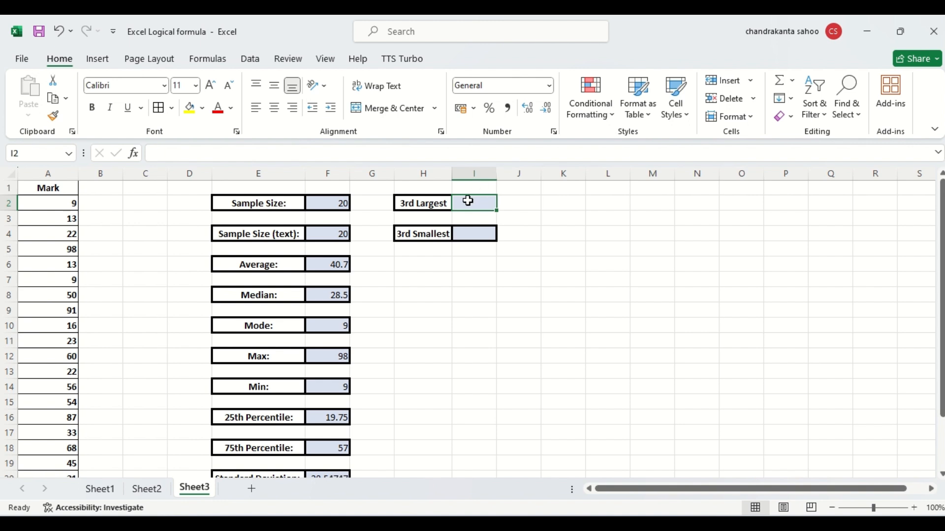
{"action": "type", "text": "=la"}
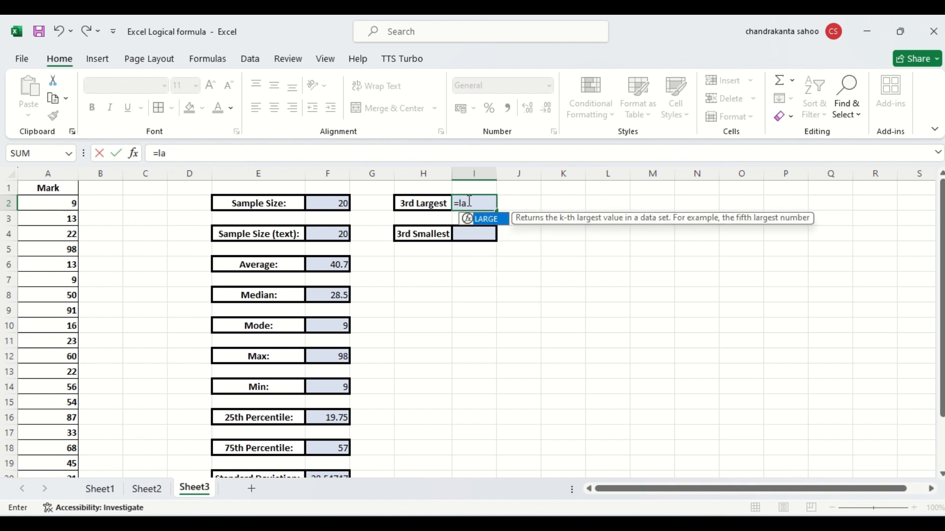
{"action": "type", "text": "r"}
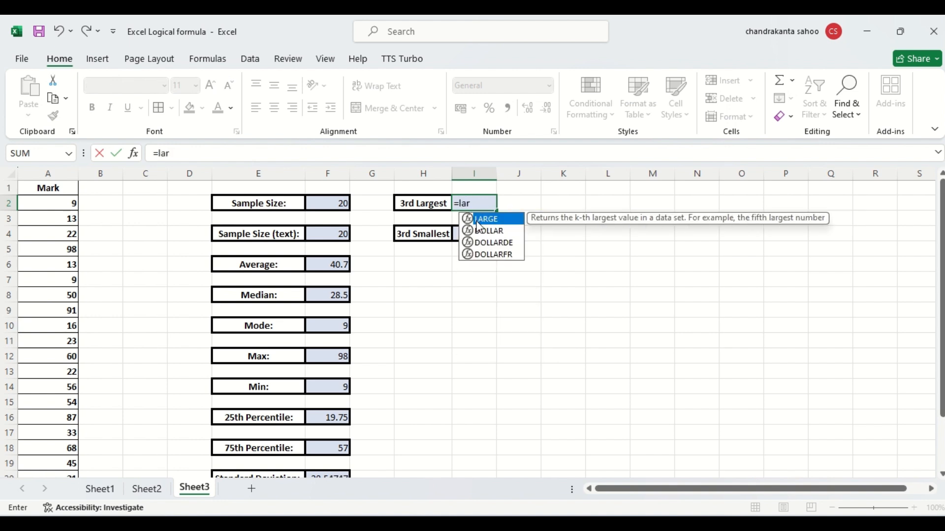
{"action": "double_click", "coordinate": [470, 220]}
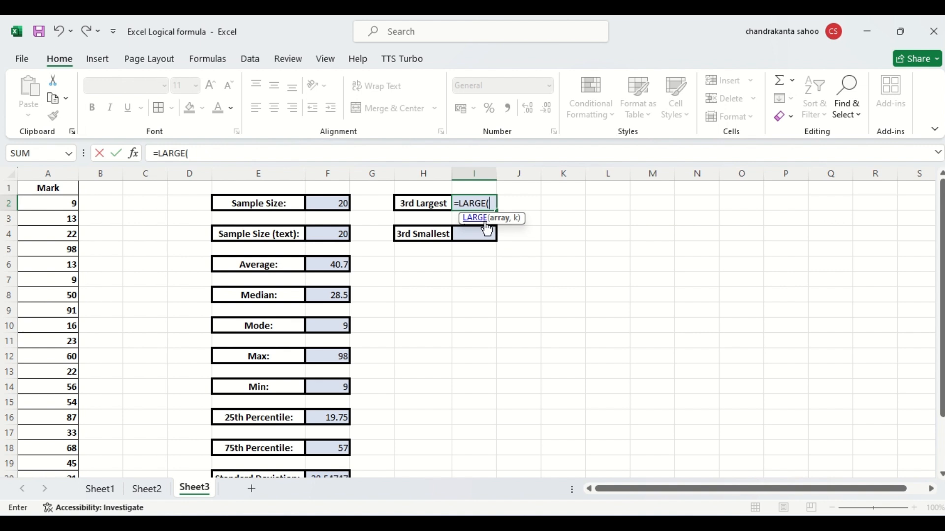
{"action": "left_click", "coordinate": [55, 205]}
{"action": "key", "text": "ctrl+shift+Down"}
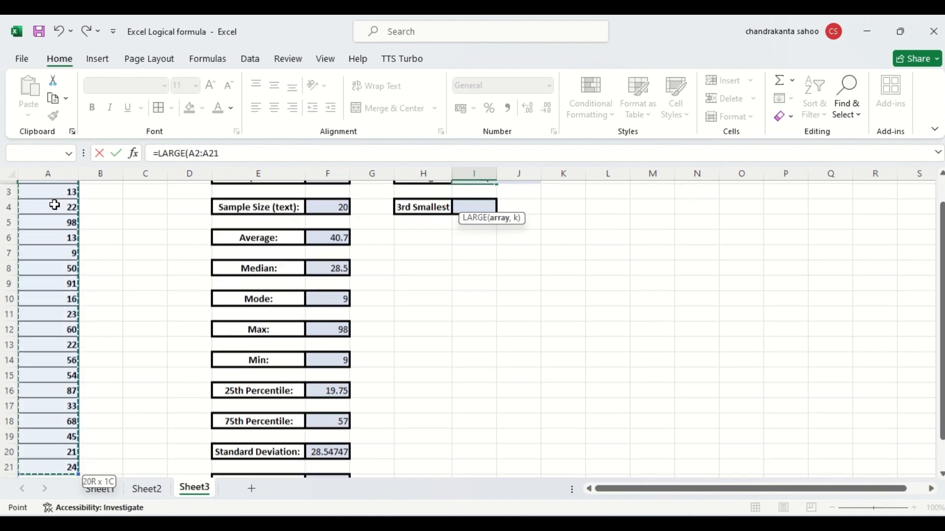
{"action": "type", "text": ","}
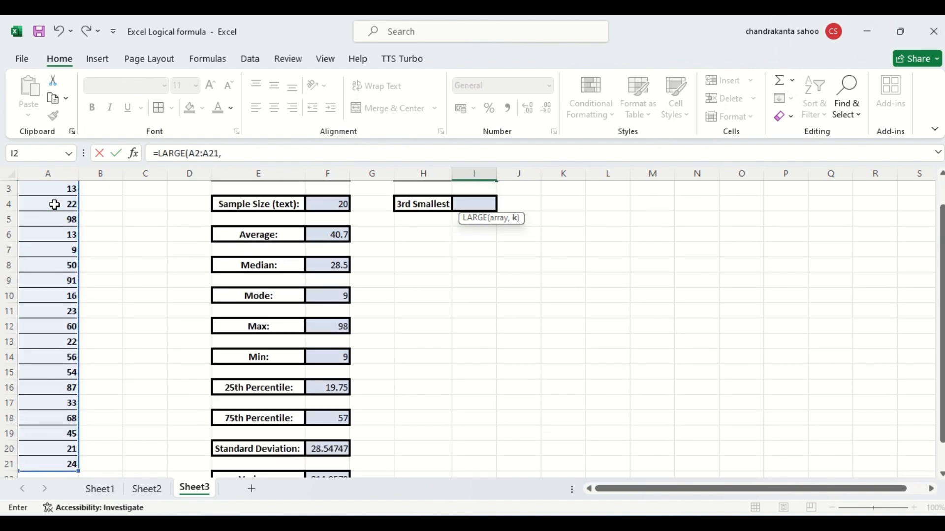
{"action": "left_click_drag", "start_coordinate": [942, 310], "coordinate": [930, 246]}
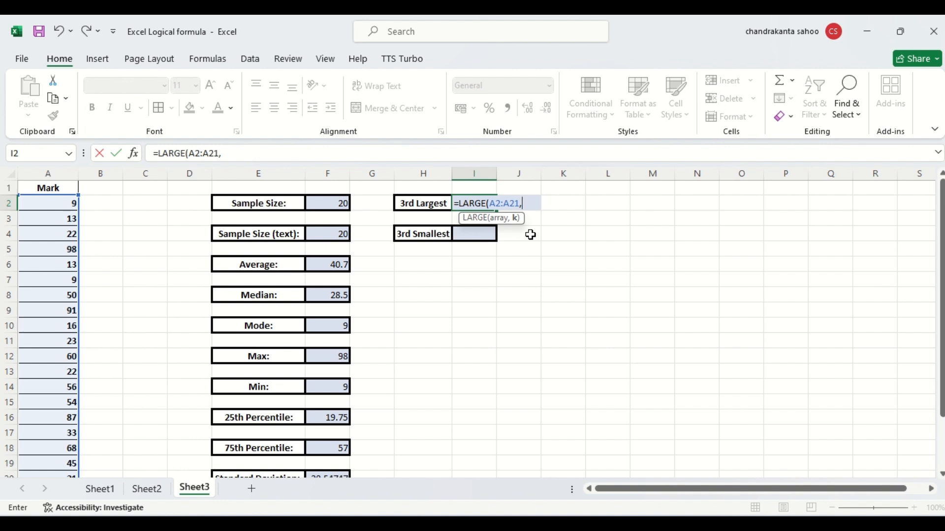
{"action": "type", "text": "3)"}
{"action": "key", "text": "Return"}
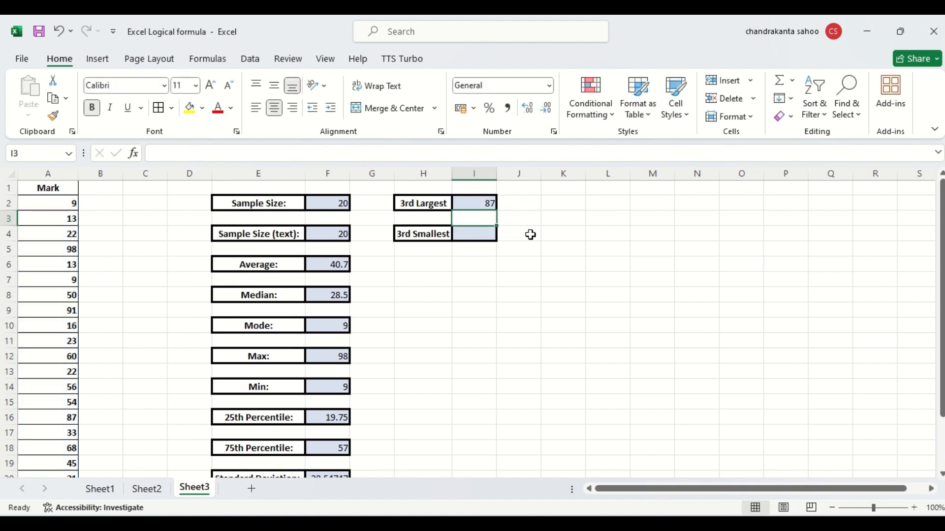
{"action": "left_click", "coordinate": [482, 202]}
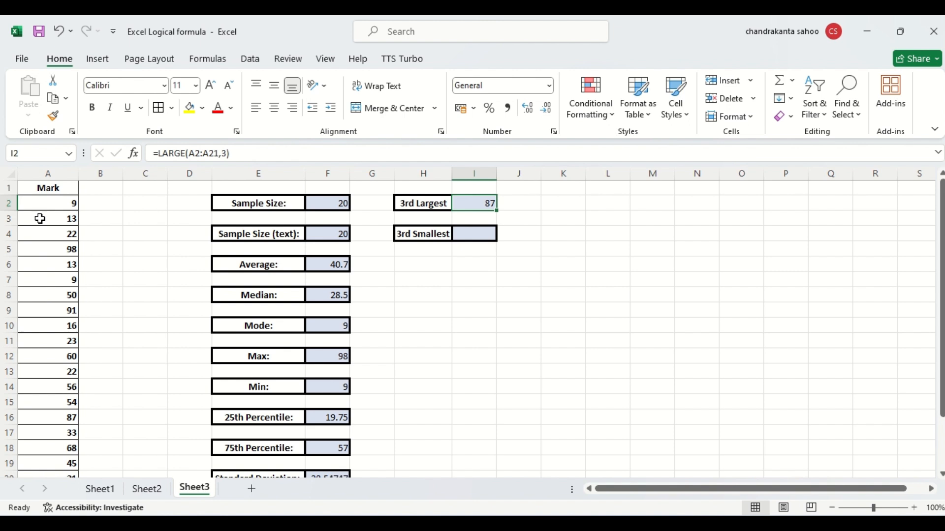
Enter the formula =SMALL(A2:A21,3) in the 3rd Smallest cell I4.
{"action": "left_click", "coordinate": [476, 241]}
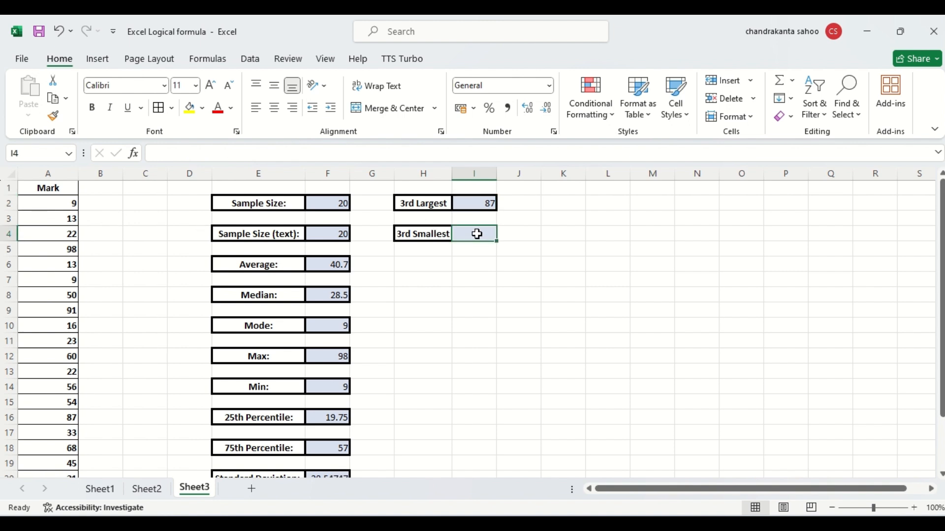
{"action": "type", "text": "=small"}
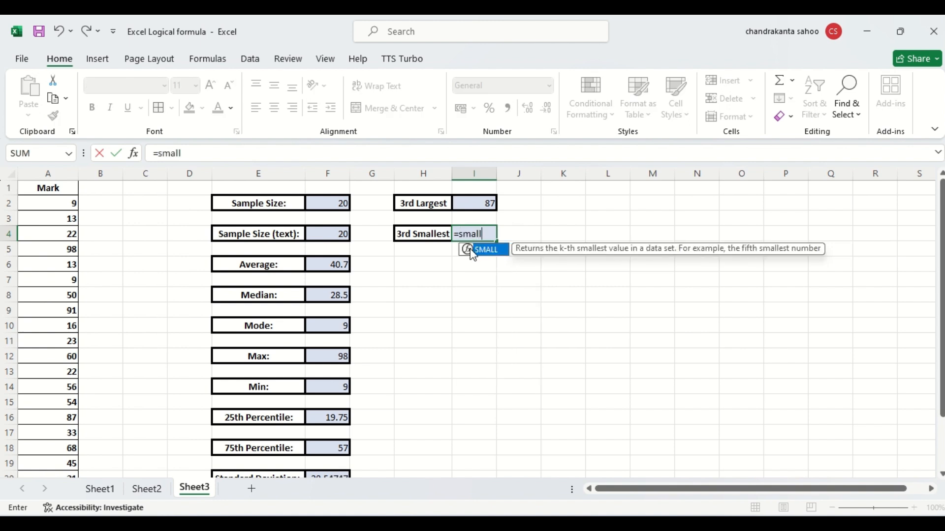
{"action": "double_click", "coordinate": [471, 252]}
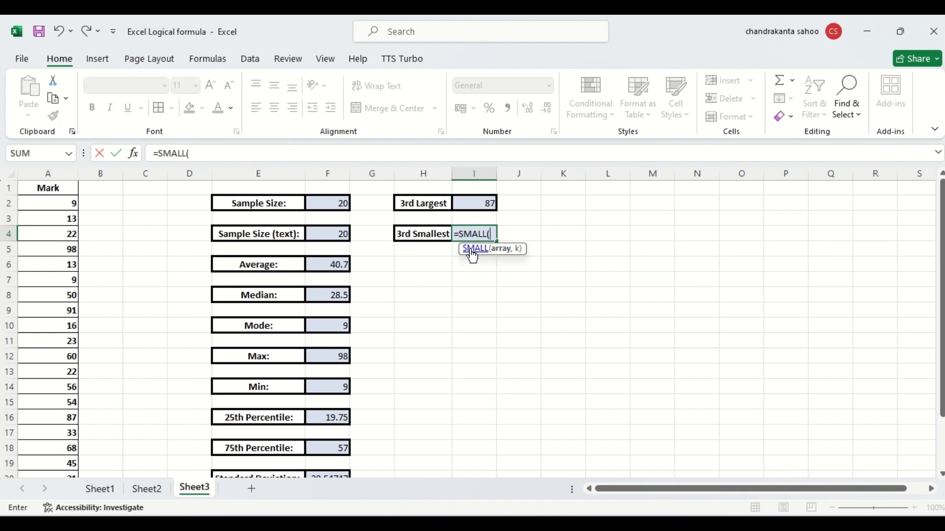
{"action": "left_click", "coordinate": [60, 204]}
{"action": "key", "text": "ctrl+shift+Down"}
{"action": "type", "text": ","}
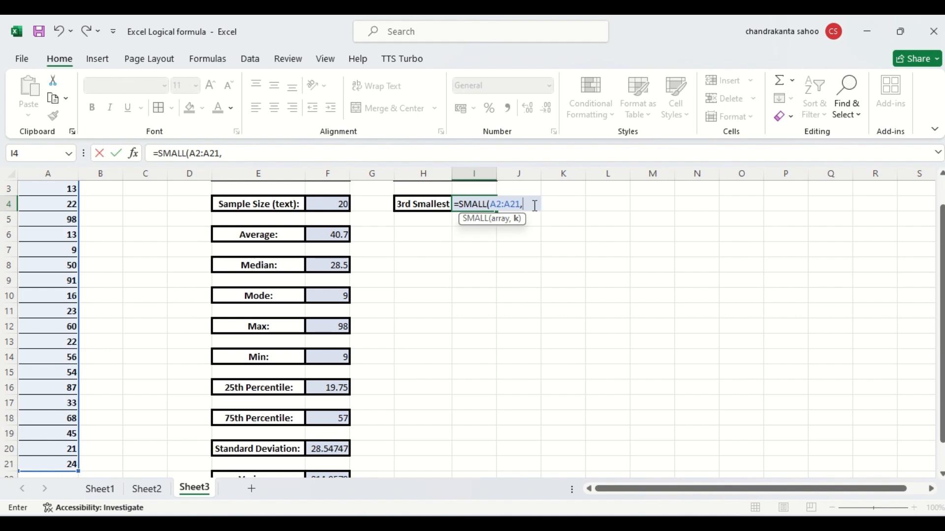
{"action": "type", "text": "3)"}
{"action": "key", "text": "Return"}
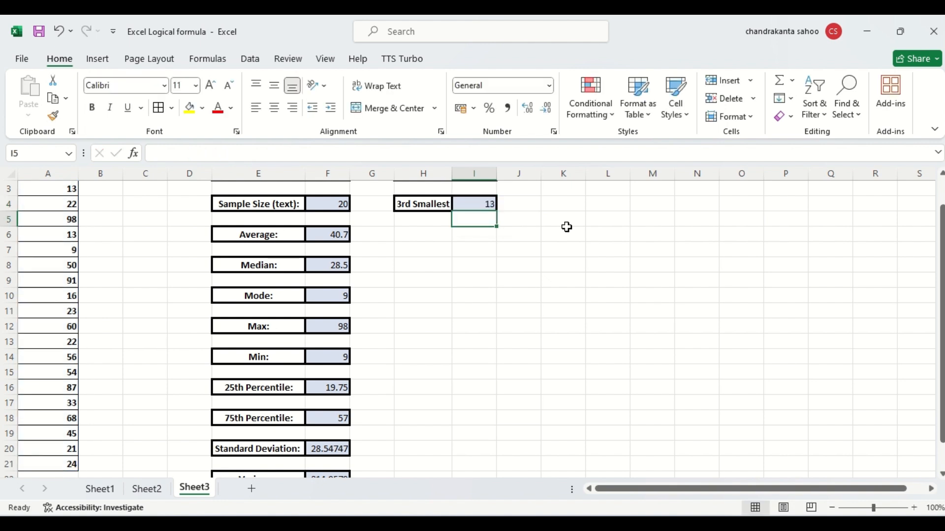
{"action": "left_click", "coordinate": [465, 203]}
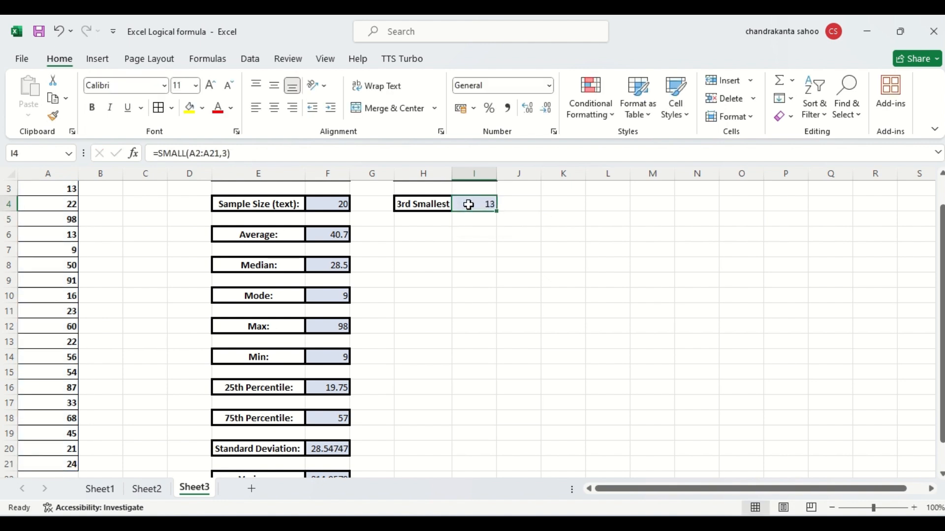
{"action": "left_click", "coordinate": [527, 222]}
{"action": "scroll", "coordinate": [526, 223], "scroll_direction": "up", "scroll_amount": 1}
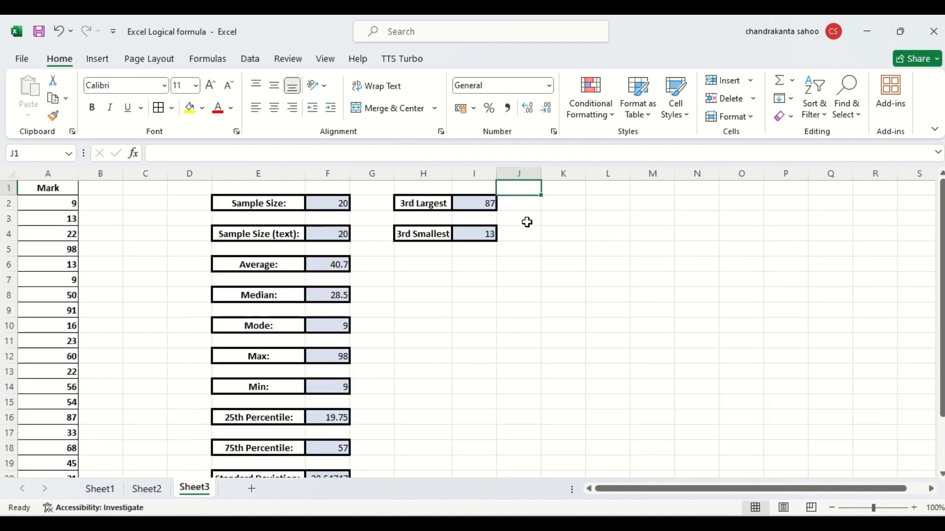
Review the completed statistics row by row, from Sample Size down to Variance, and return to the top of the sheet.
{"action": "key", "text": "Down"}
{"action": "key", "text": "Down"}
{"action": "key", "text": "Down"}
{"action": "key", "text": "Down"}
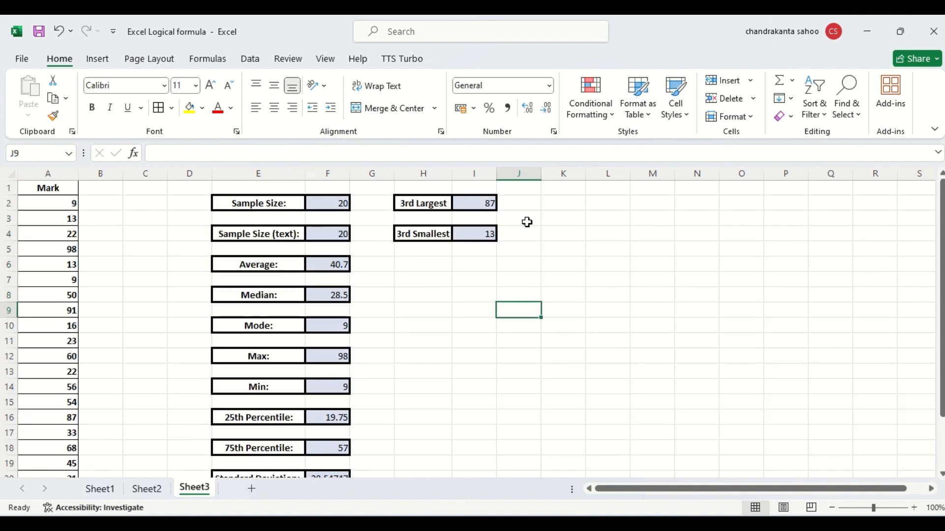
{"action": "key", "text": "Up"}
{"action": "key", "text": "Up"}
{"action": "key", "text": "Up"}
{"action": "key", "text": "Up"}
{"action": "key", "text": "Up"}
{"action": "key", "text": "Up"}
{"action": "key", "text": "Up"}
{"action": "key", "text": "Up"}
{"action": "key", "text": "Left"}
{"action": "key", "text": "Left"}
{"action": "key", "text": "Left"}
{"action": "key", "text": "Left"}
{"action": "key", "text": "Left"}
{"action": "key", "text": "Left"}
{"action": "key", "text": "Left"}
{"action": "key", "text": "Left"}
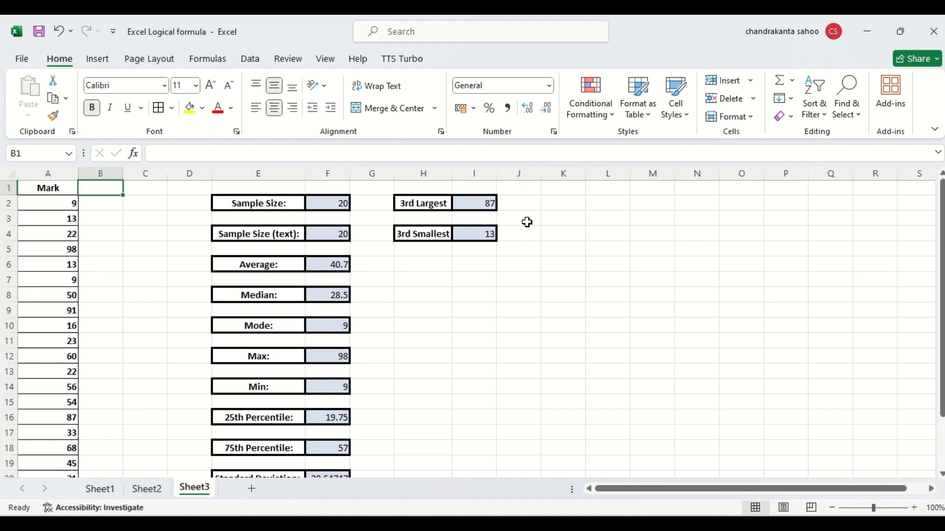
{"action": "key", "text": "Right"}
{"action": "key", "text": "Right"}
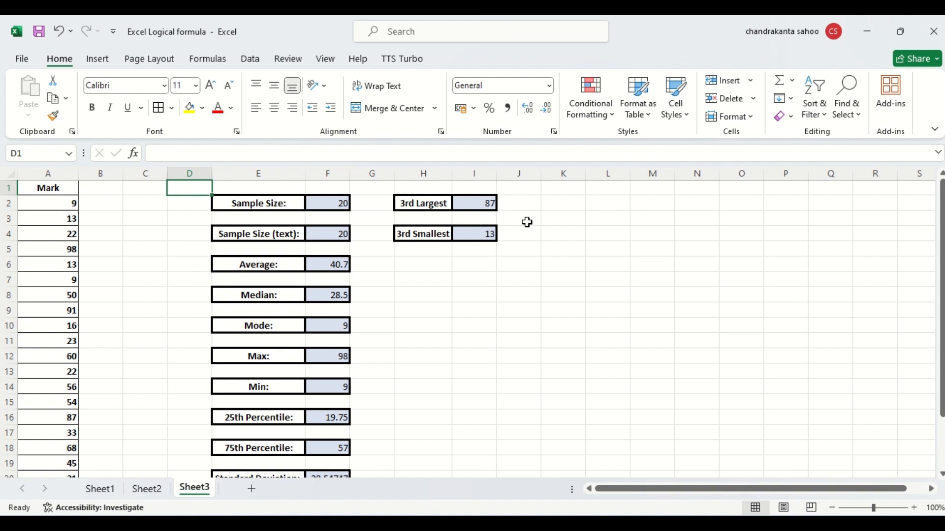
{"action": "key", "text": "Down"}
{"action": "key", "text": "Down"}
{"action": "key", "text": "Down"}
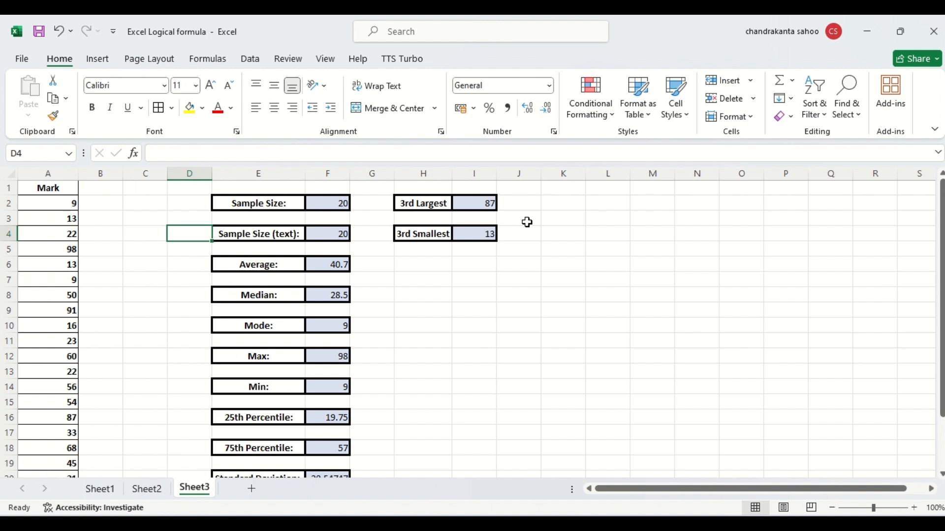
{"action": "key", "text": "Down"}
{"action": "key", "text": "Down"}
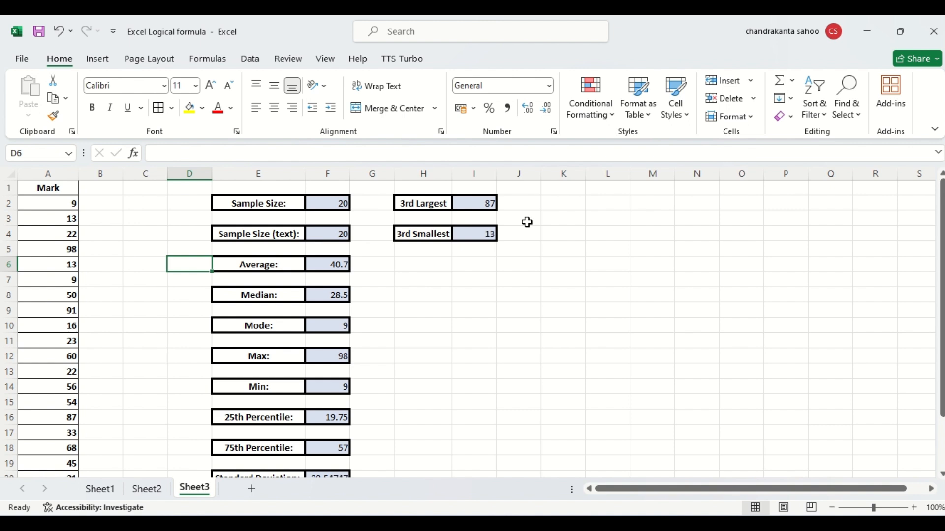
{"action": "key", "text": "Down"}
{"action": "key", "text": "Down"}
{"action": "key", "text": "Down"}
{"action": "key", "text": "Down"}
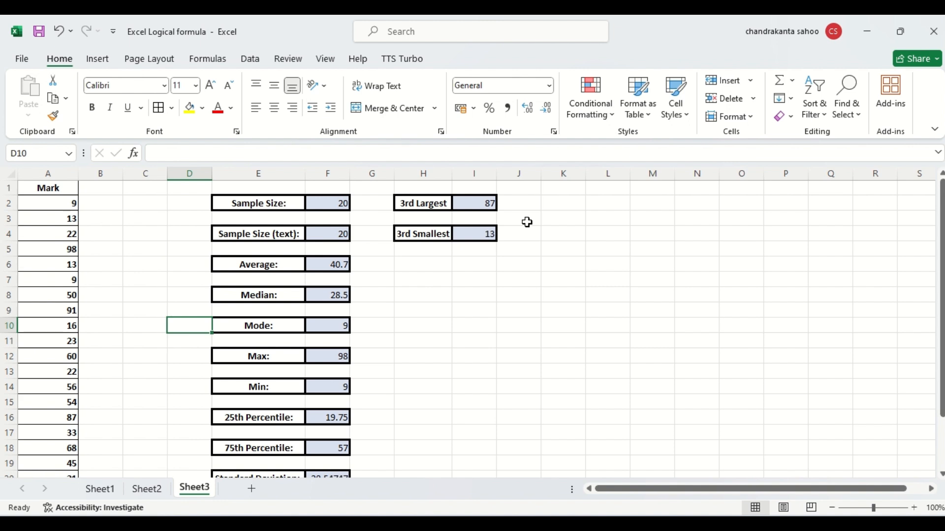
{"action": "key", "text": "Down"}
{"action": "key", "text": "Down"}
{"action": "key", "text": "Down"}
{"action": "key", "text": "Down"}
{"action": "key", "text": "Down"}
{"action": "key", "text": "Down"}
{"action": "key", "text": "Down"}
{"action": "key", "text": "Up"}
{"action": "key", "text": "Down"}
{"action": "key", "text": "Down"}
{"action": "key", "text": "Down"}
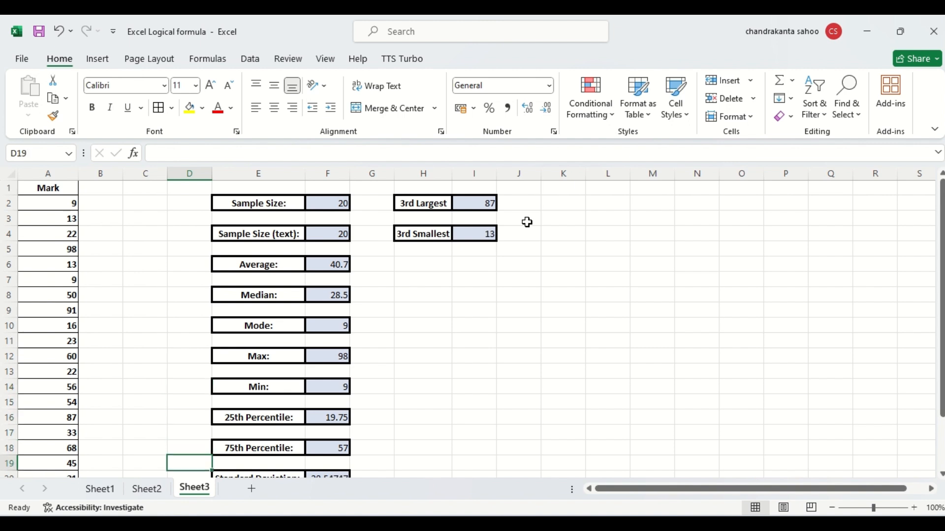
{"action": "key", "text": "Down"}
{"action": "key", "text": "Down"}
{"action": "key", "text": "Down"}
{"action": "key", "text": "Down"}
{"action": "key", "text": "Up"}
{"action": "key", "text": "Up"}
{"action": "key", "text": "Up"}
{"action": "key", "text": "Up"}
{"action": "key", "text": "Up"}
{"action": "key", "text": "Up"}
{"action": "key", "text": "Up"}
{"action": "key", "text": "Up"}
{"action": "key", "text": "Up"}
{"action": "key", "text": "Up"}
{"action": "key", "text": "Up"}
{"action": "key", "text": "Up"}
{"action": "key", "text": "Up"}
{"action": "key", "text": "Up"}
{"action": "key", "text": "Up"}
{"action": "key", "text": "Up"}
{"action": "key", "text": "Up"}
{"action": "key", "text": "Up"}
{"action": "key", "text": "Up"}
{"action": "key", "text": "Up"}
{"action": "key", "text": "Up"}
{"action": "key", "text": "Up"}
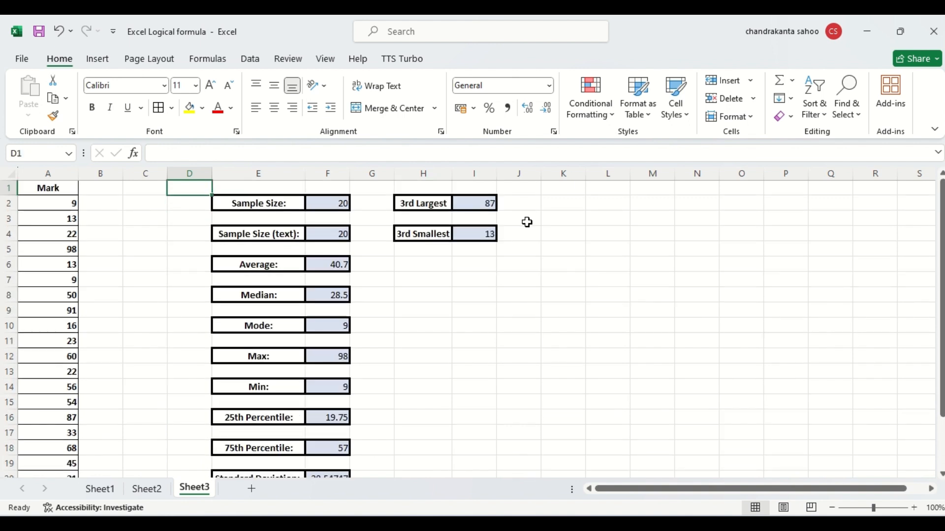